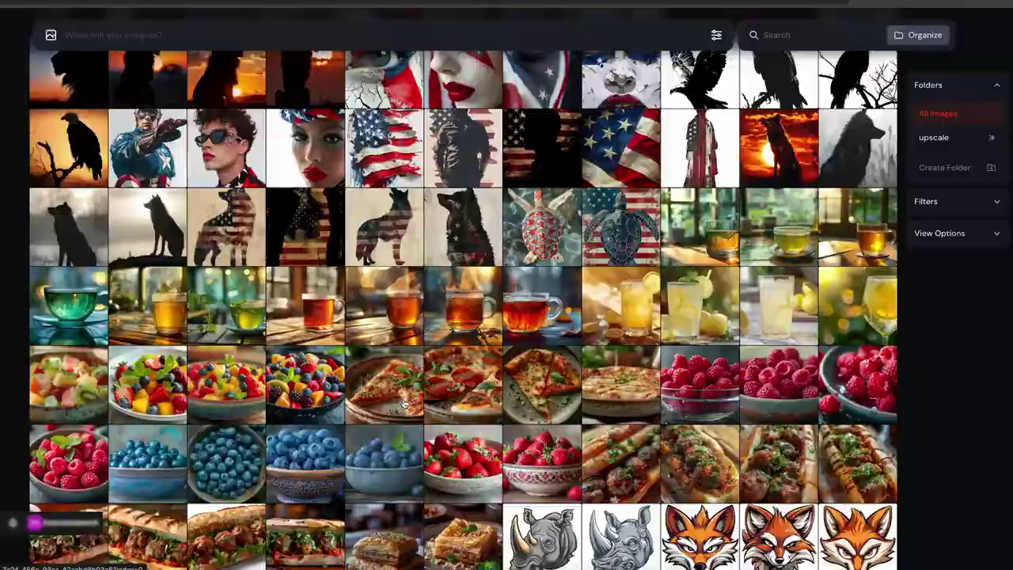
Browse the archive of generated images and view the upscaled Japanese tiger logo on a black background with its prompt.
{"action": "scroll", "coordinate": [354, 402], "scroll_direction": "down", "scroll_amount": 15}
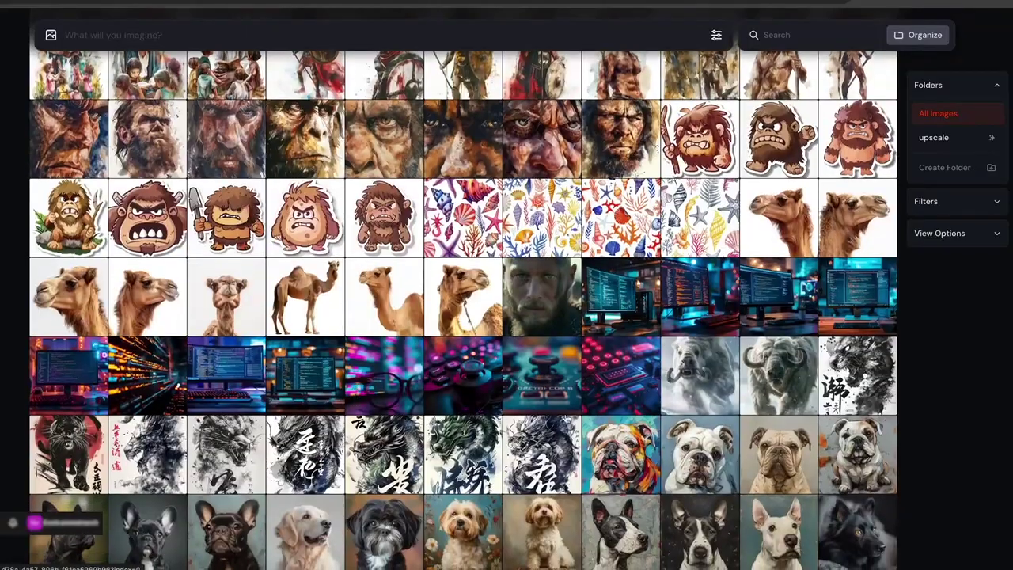
{"action": "scroll", "coordinate": [752, 417], "scroll_direction": "down", "scroll_amount": 20}
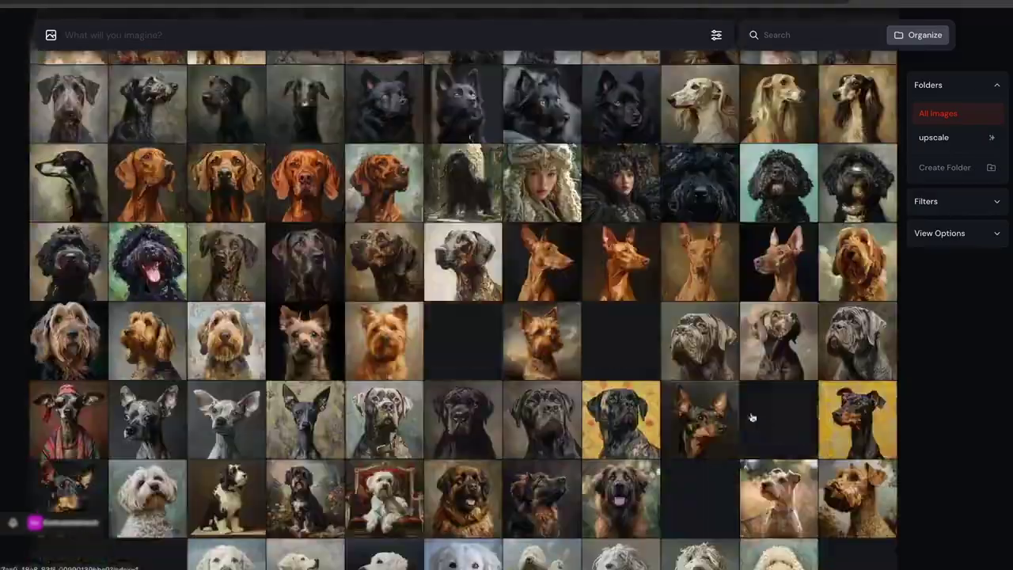
{"action": "scroll", "coordinate": [752, 417], "scroll_direction": "down", "scroll_amount": 15}
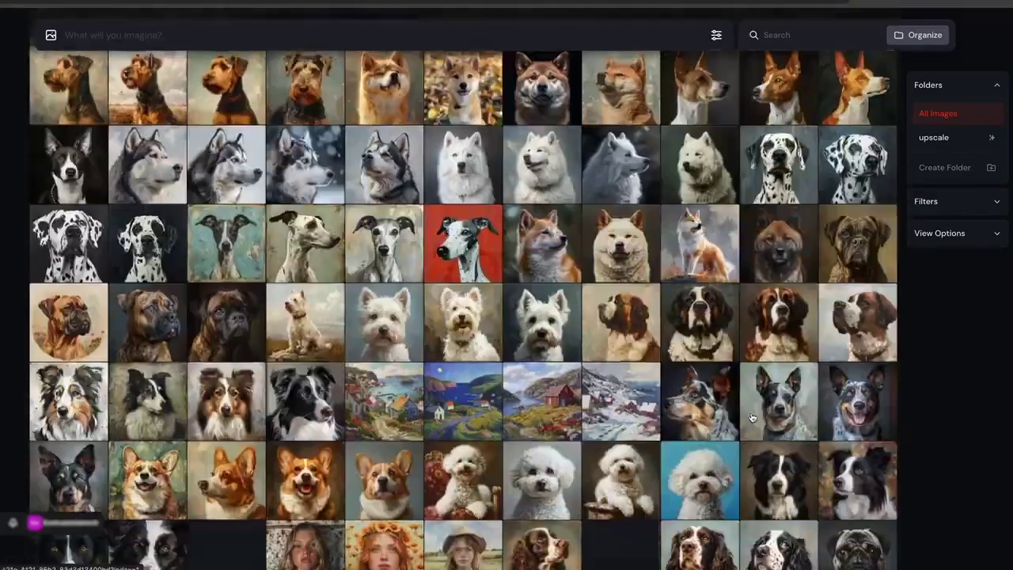
{"action": "scroll", "coordinate": [752, 417], "scroll_direction": "down", "scroll_amount": 20}
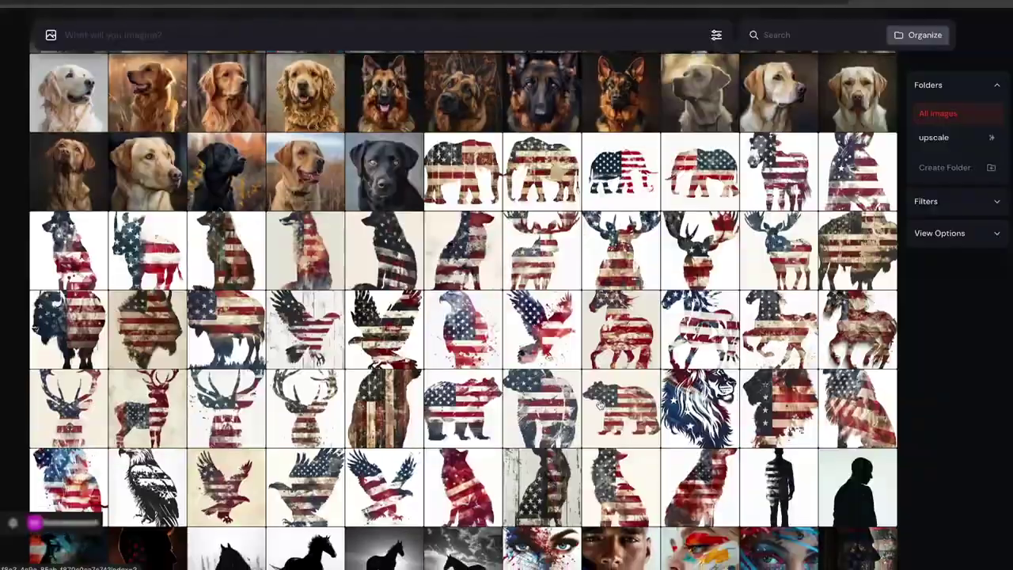
{"action": "scroll", "coordinate": [751, 417], "scroll_direction": "down", "scroll_amount": 20}
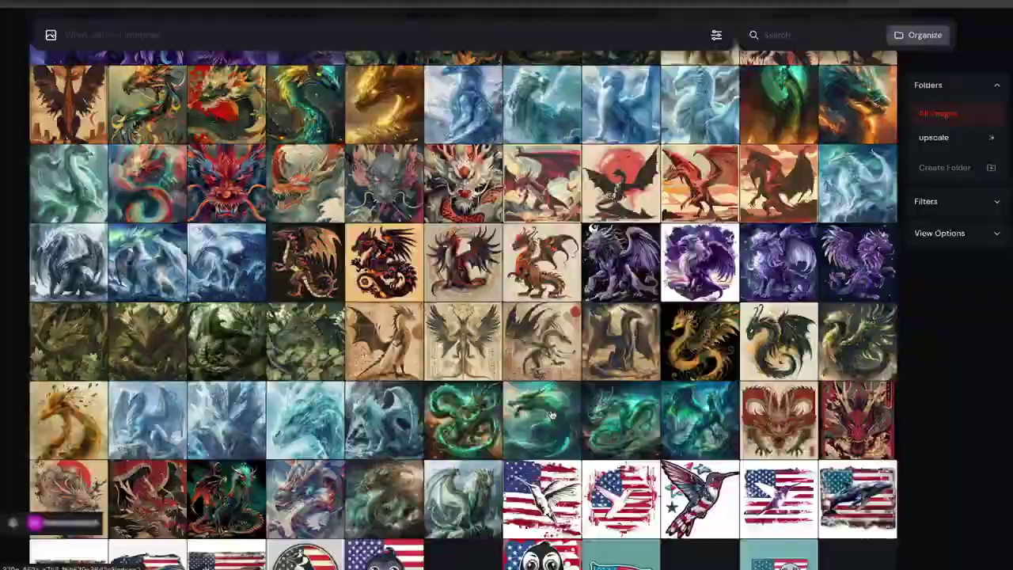
{"action": "scroll", "coordinate": [463, 297], "scroll_direction": "down", "scroll_amount": 20}
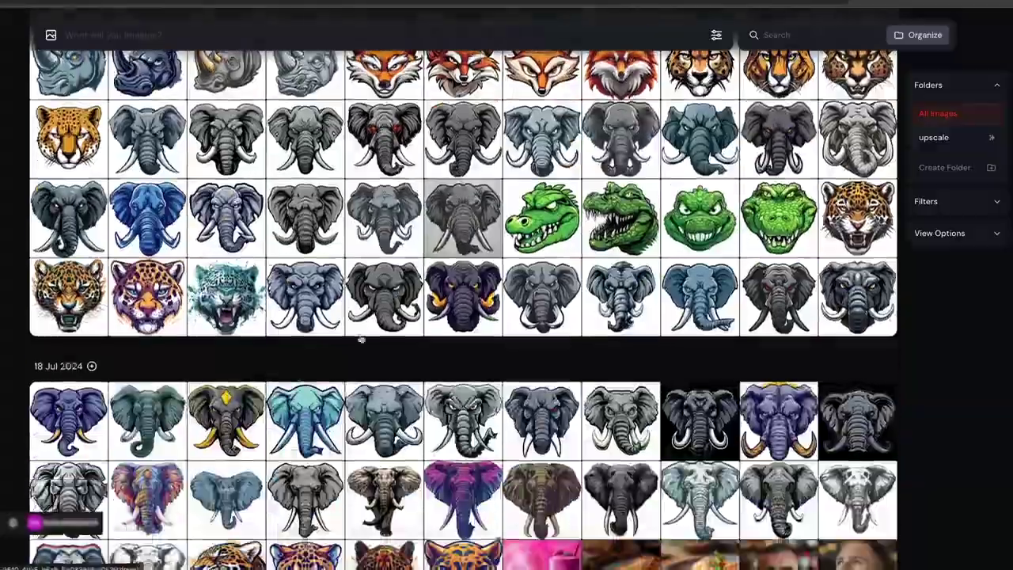
{"action": "scroll", "coordinate": [546, 386], "scroll_direction": "down", "scroll_amount": 15}
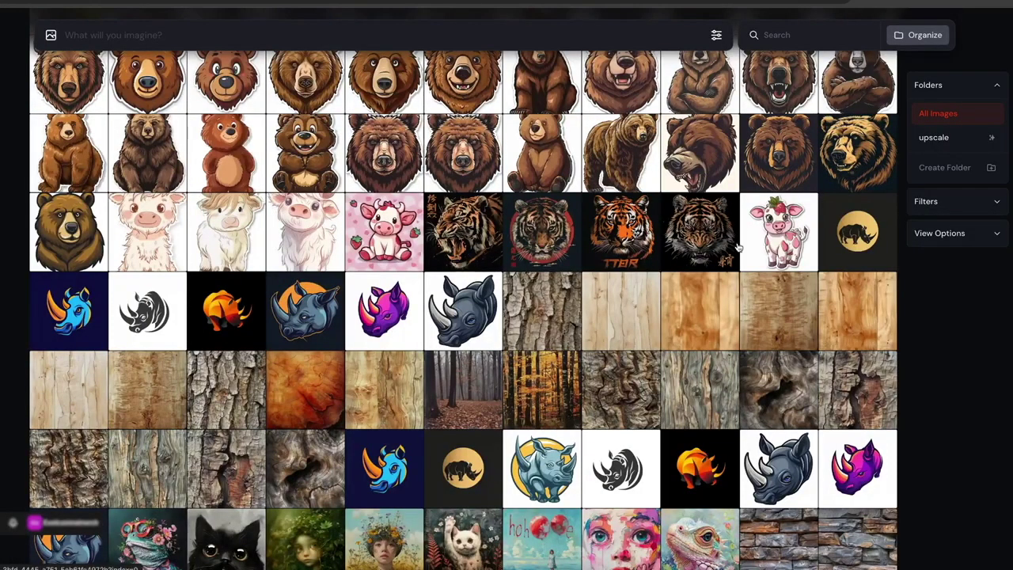
{"action": "left_click", "coordinate": [707, 251]}
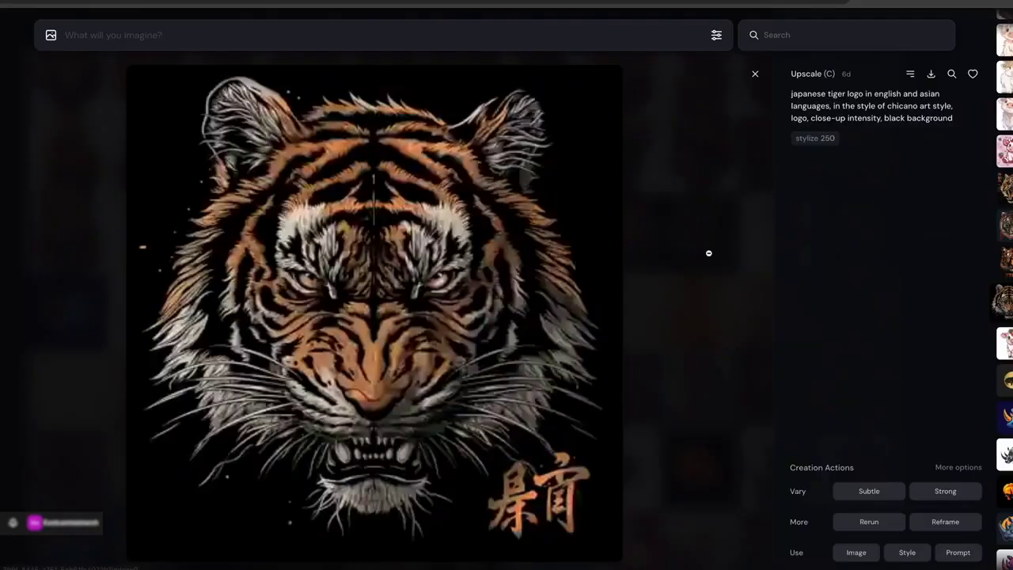
{"action": "left_click", "coordinate": [740, 352]}
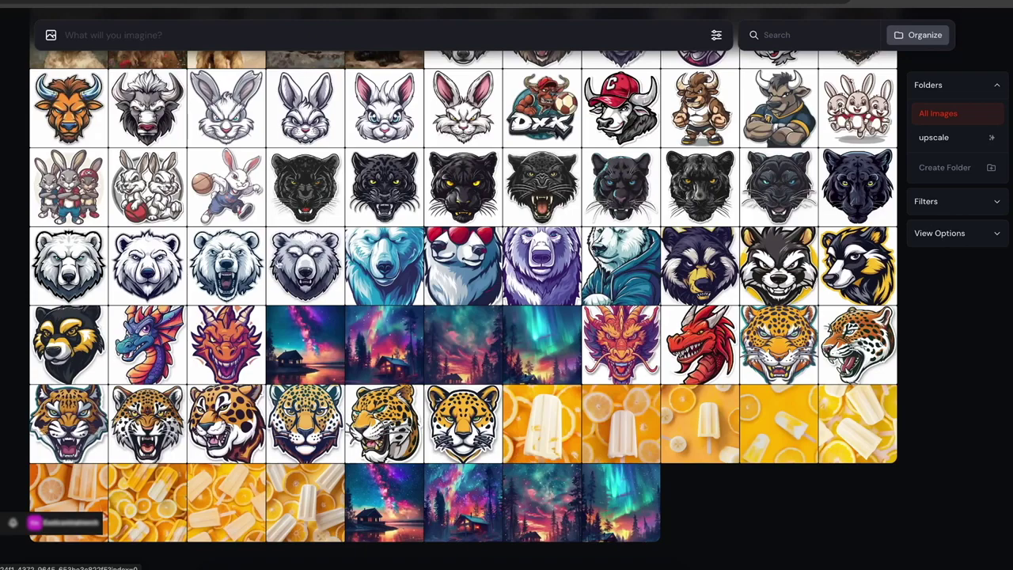
Look through the generated food, dog, mascot and Greek mythology images in the archive.
{"action": "scroll", "coordinate": [404, 315], "scroll_direction": "up", "scroll_amount": 10}
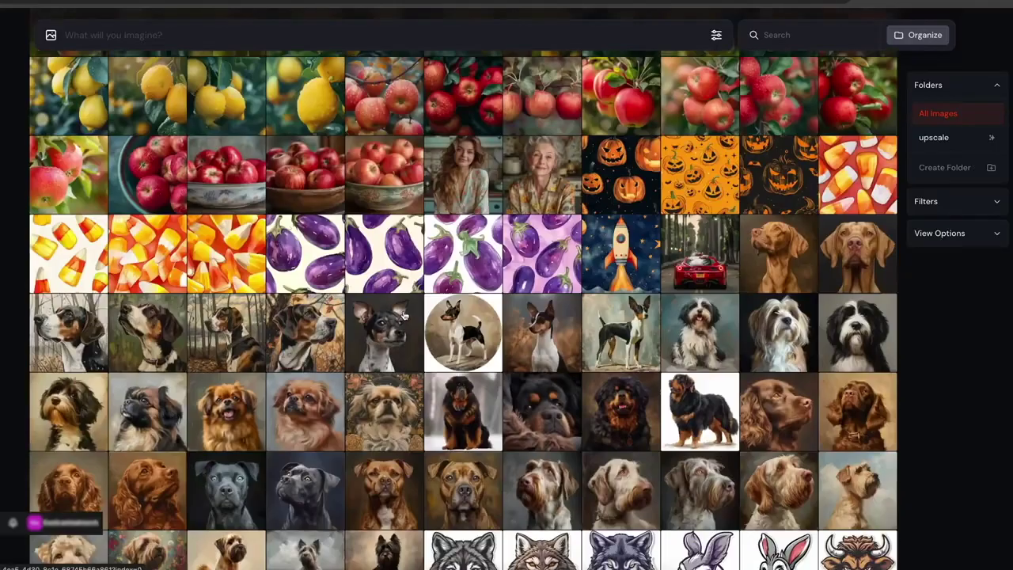
{"action": "scroll", "coordinate": [404, 315], "scroll_direction": "up", "scroll_amount": 15}
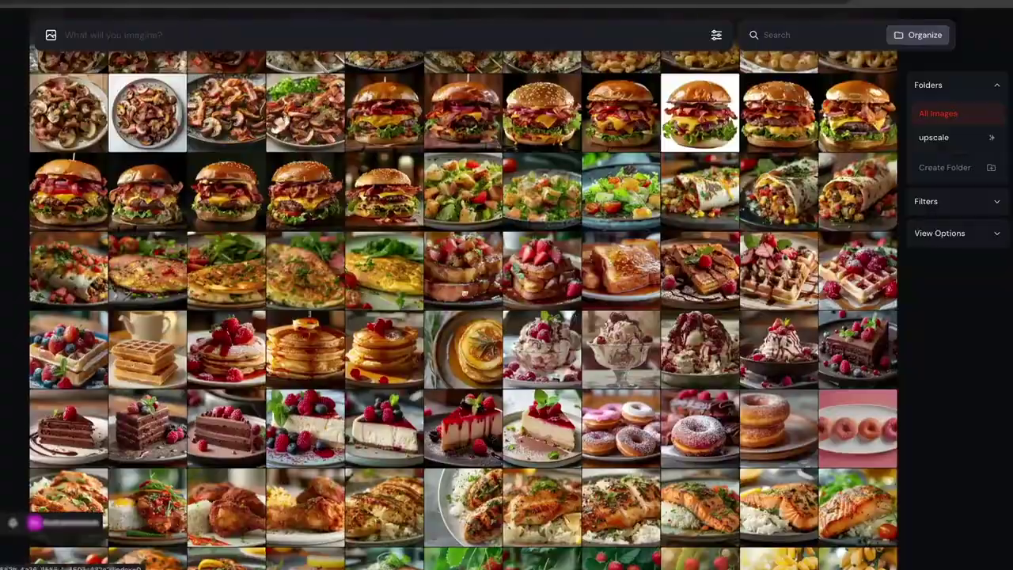
{"action": "scroll", "coordinate": [262, 384], "scroll_direction": "up", "scroll_amount": 5}
{"action": "scroll", "coordinate": [261, 384], "scroll_direction": "up", "scroll_amount": 5}
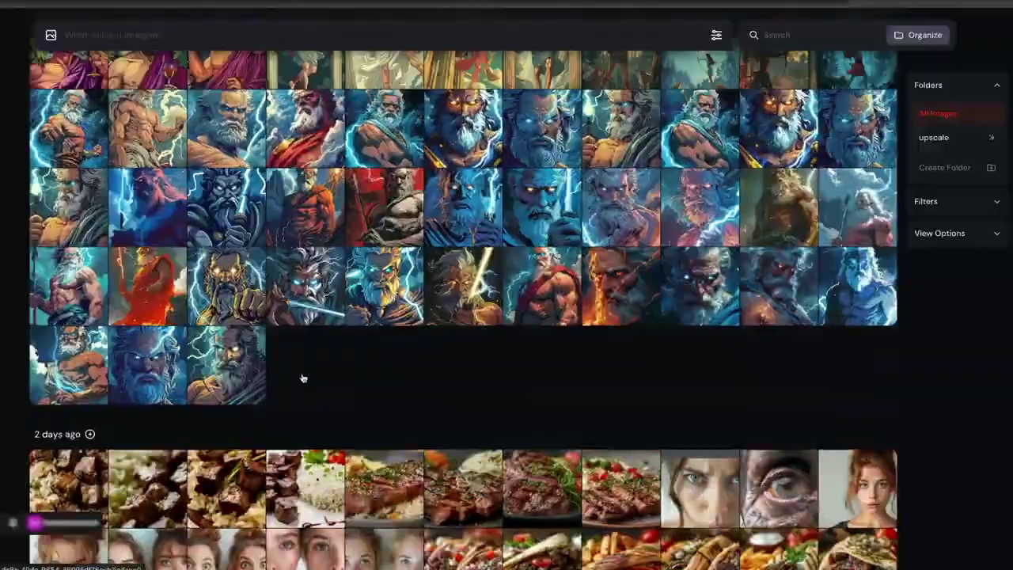
{"action": "scroll", "coordinate": [516, 393], "scroll_direction": "up", "scroll_amount": 5}
{"action": "scroll", "coordinate": [552, 417], "scroll_direction": "down", "scroll_amount": 5}
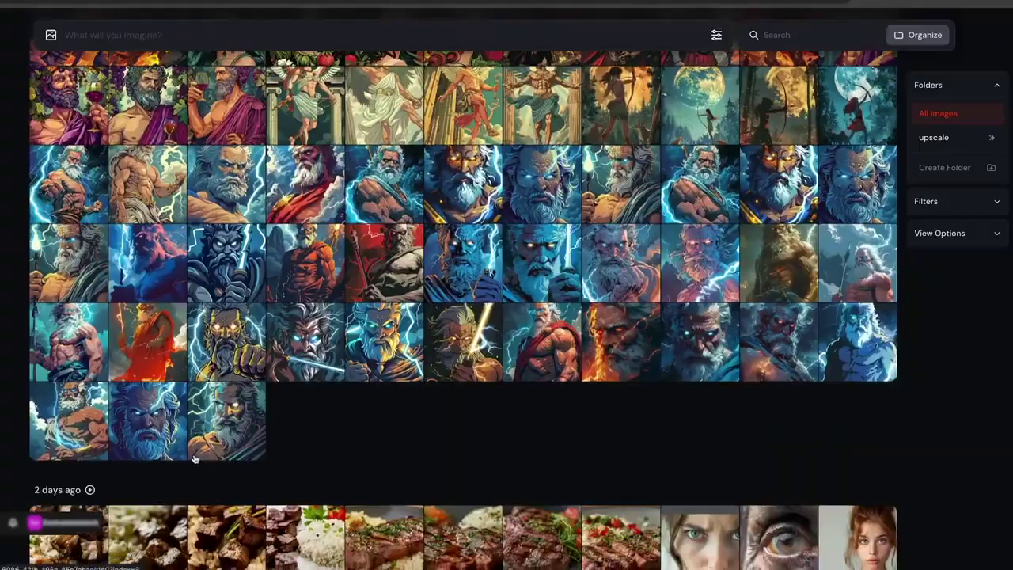
{"action": "scroll", "coordinate": [224, 412], "scroll_direction": "up", "scroll_amount": 10}
{"action": "scroll", "coordinate": [198, 408], "scroll_direction": "down", "scroll_amount": 10}
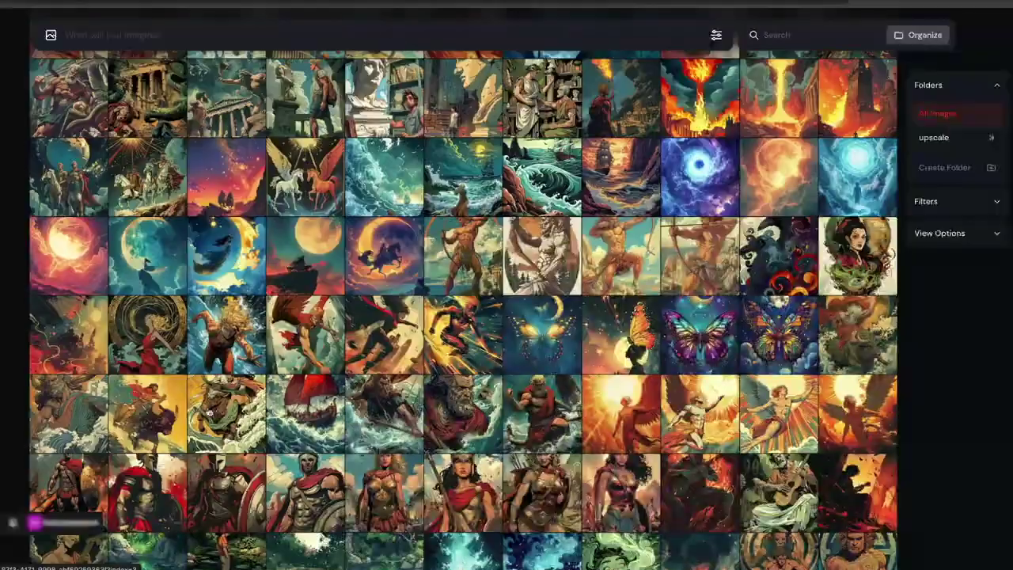
{"action": "scroll", "coordinate": [188, 403], "scroll_direction": "up", "scroll_amount": 15}
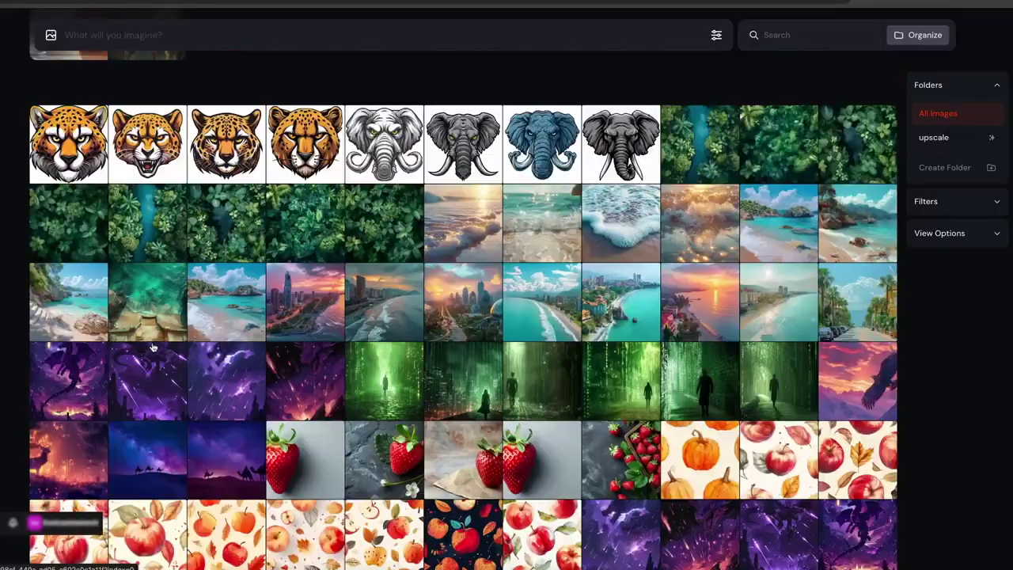
View the Zeus lightning illustrations with glowing eyes and examine their prompt, aspect ratio and stylize settings.
{"action": "scroll", "coordinate": [404, 334], "scroll_direction": "down", "scroll_amount": 15}
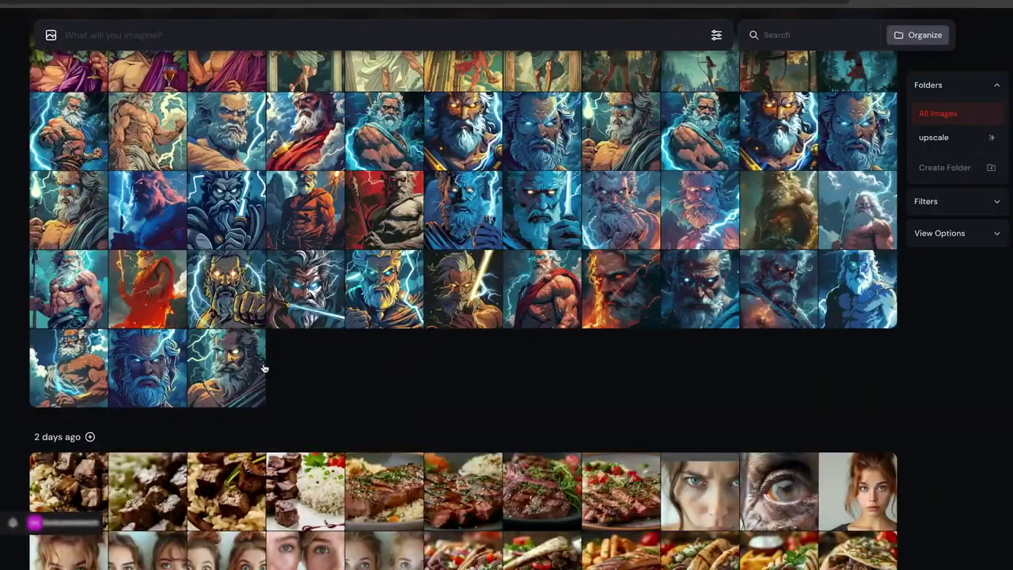
{"action": "left_click", "coordinate": [226, 368]}
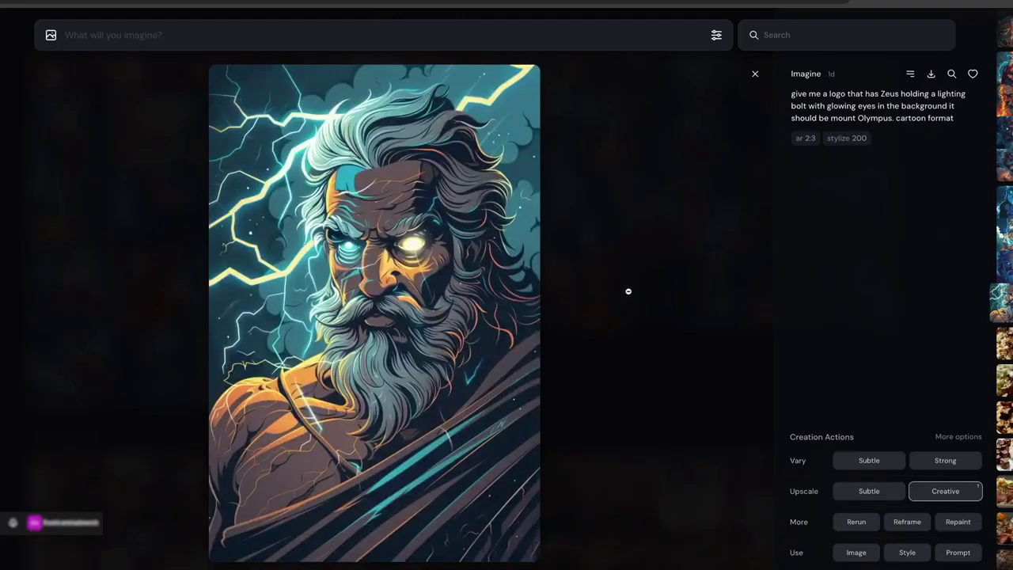
{"action": "scroll", "coordinate": [629, 291], "scroll_direction": "down", "scroll_amount": 3}
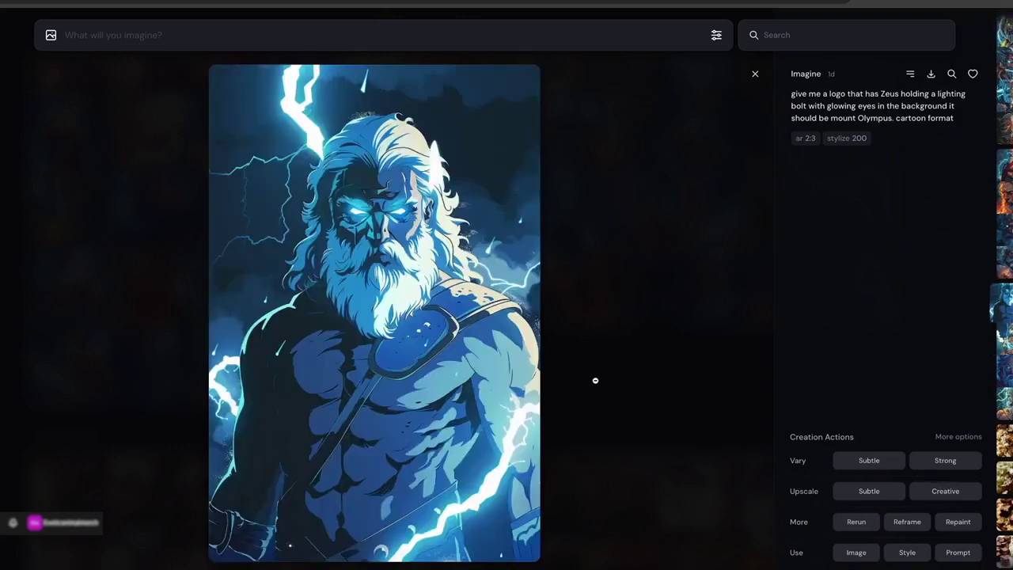
{"action": "left_click", "coordinate": [595, 380]}
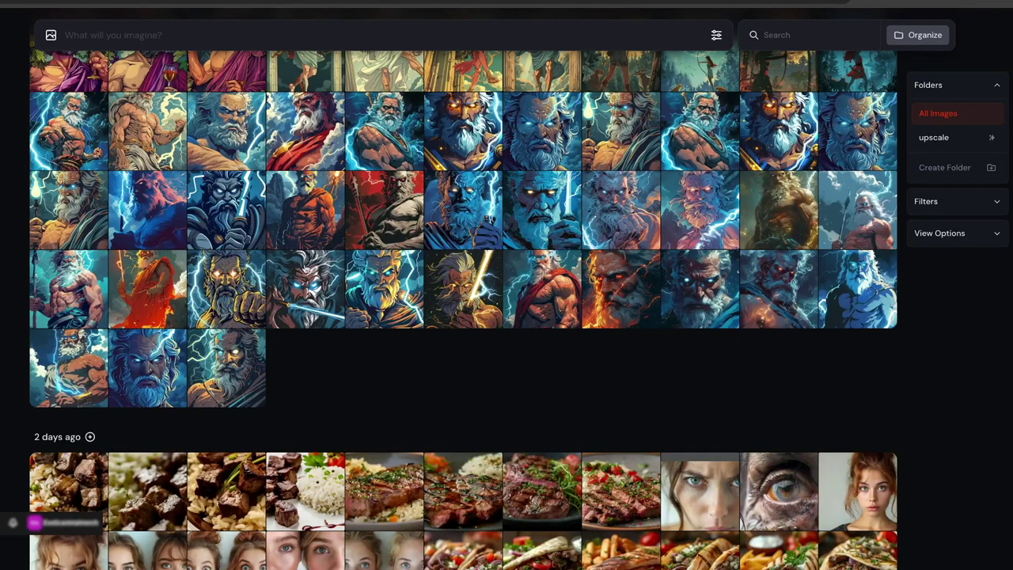
View the comic book illustration of Hippolyta on the ancient battlefield along with its prompt and parameters.
{"action": "scroll", "coordinate": [439, 331], "scroll_direction": "up", "scroll_amount": 10}
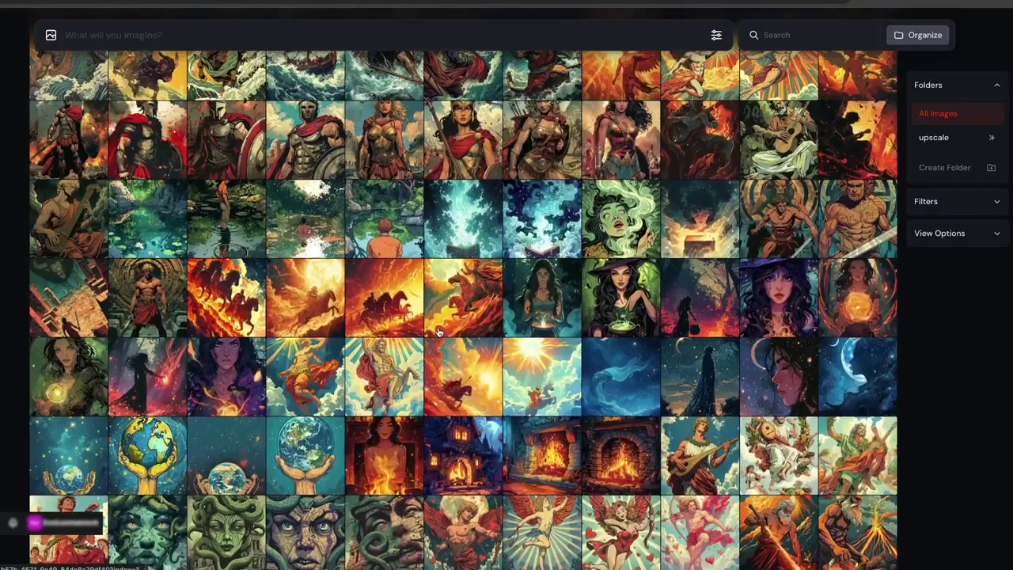
{"action": "scroll", "coordinate": [430, 332], "scroll_direction": "up", "scroll_amount": 5}
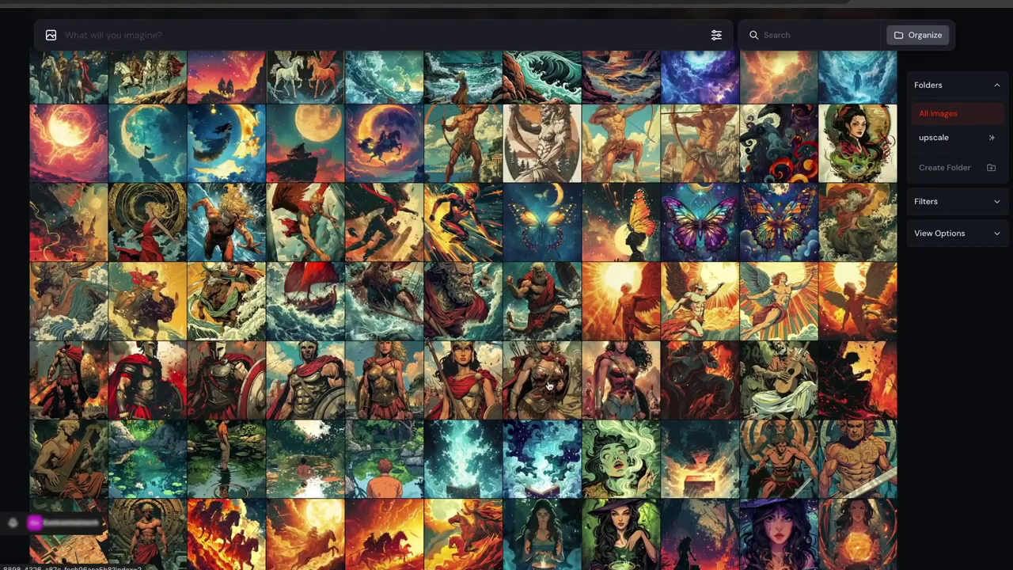
{"action": "left_click", "coordinate": [548, 385]}
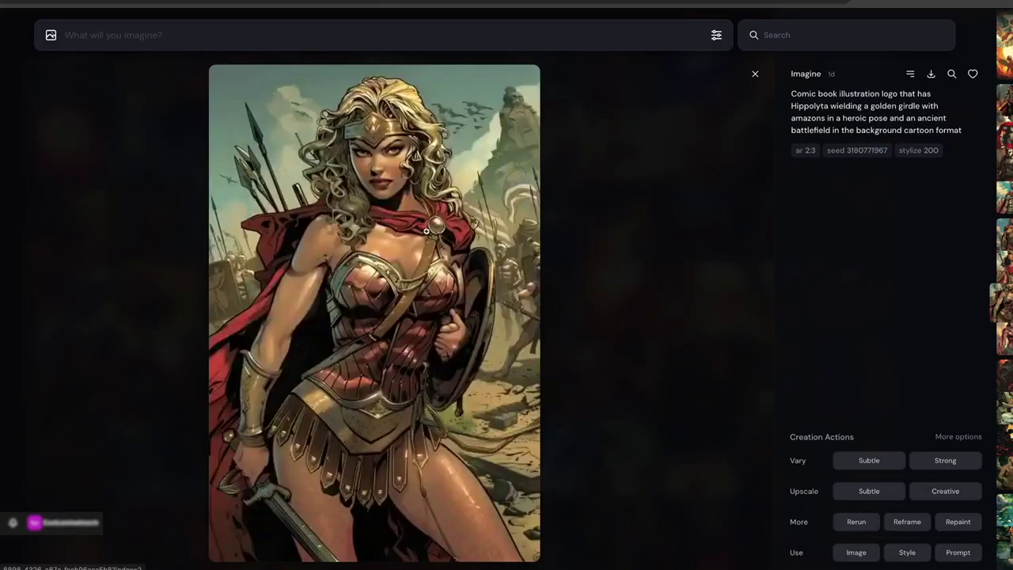
{"action": "left_click", "coordinate": [647, 302]}
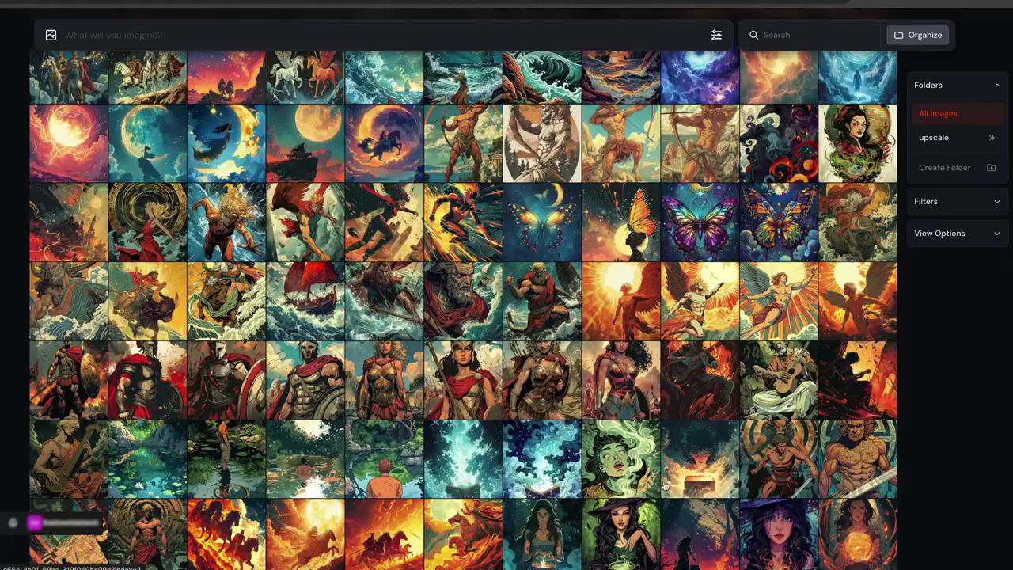
View the Nyx illustration with the veil of stars and crescent moon, examine its prompt, and return to the archive.
{"action": "scroll", "coordinate": [645, 487], "scroll_direction": "down", "scroll_amount": 3}
{"action": "left_click", "coordinate": [643, 394]}
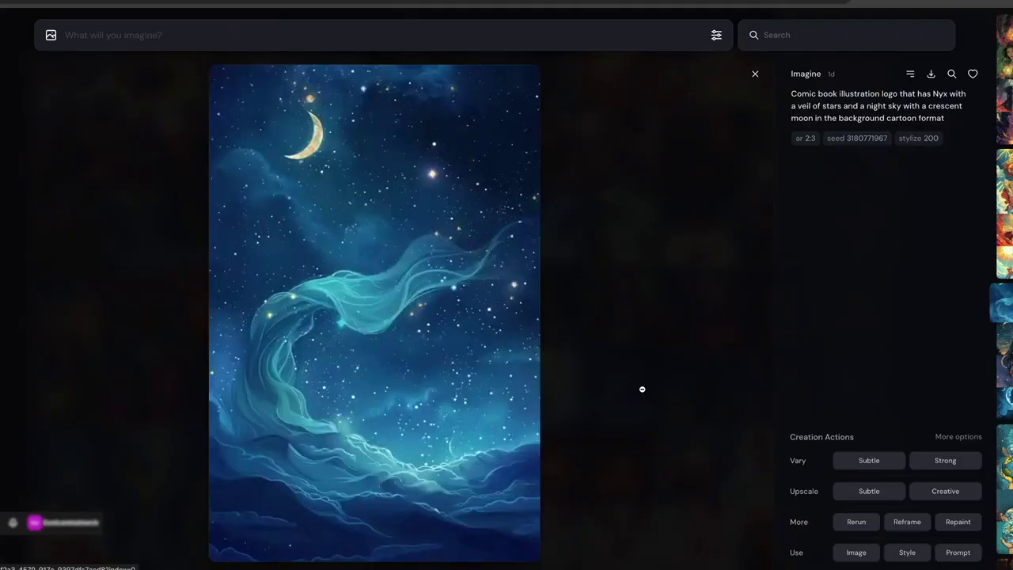
{"action": "left_click", "coordinate": [616, 319]}
{"action": "left_click", "coordinate": [621, 463]}
{"action": "left_click", "coordinate": [625, 443]}
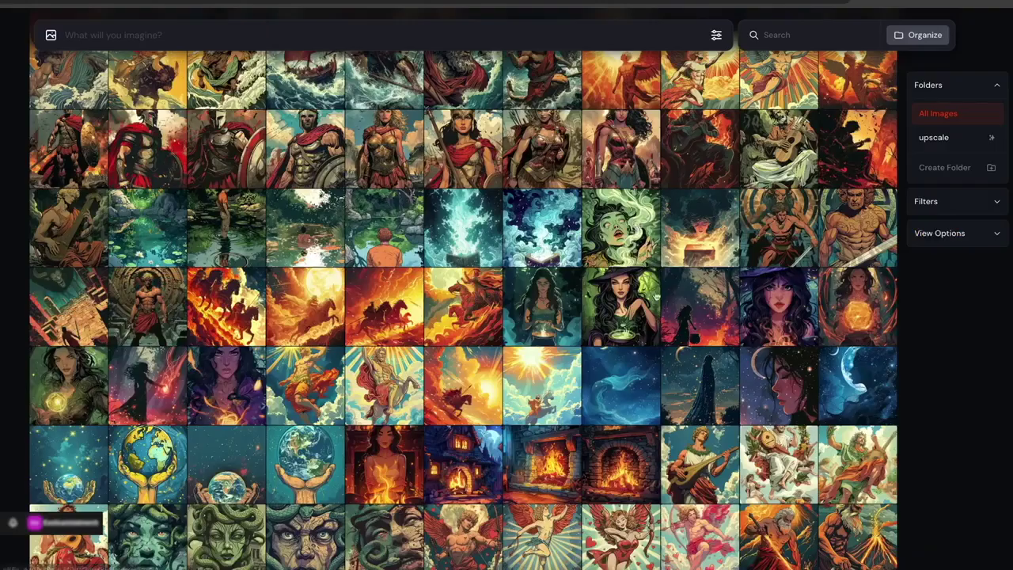
View the Ares illustration in battle armor with a spear, examine its prompt, and return to the archive.
{"action": "scroll", "coordinate": [642, 378], "scroll_direction": "down", "scroll_amount": 3}
{"action": "left_click", "coordinate": [631, 342]}
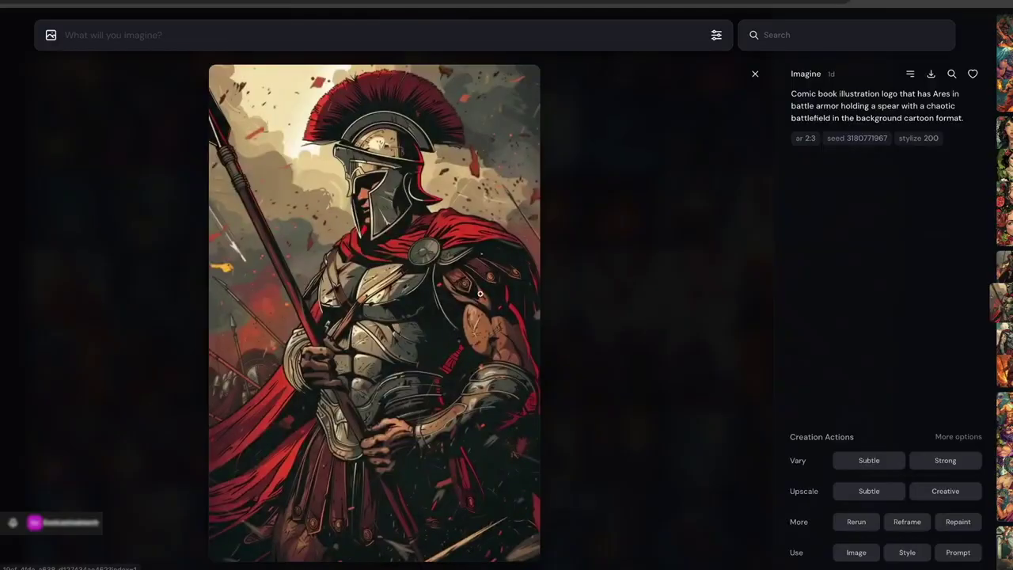
{"action": "left_click", "coordinate": [645, 271]}
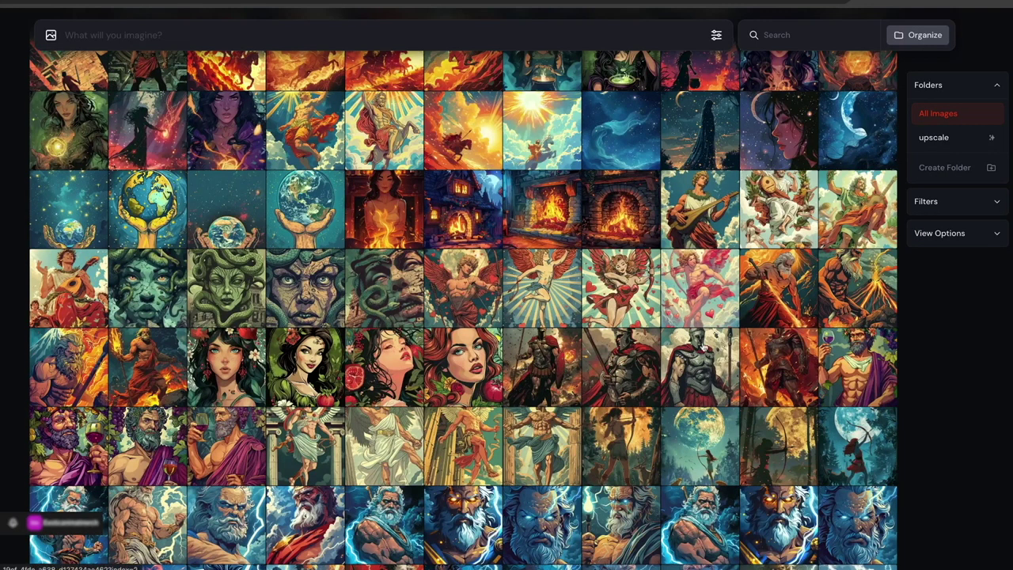
Return to the Zeus lightning portraits and examine their Subtle and Creative upscale options.
{"action": "scroll", "coordinate": [731, 358], "scroll_direction": "up", "scroll_amount": 15}
{"action": "scroll", "coordinate": [581, 315], "scroll_direction": "up", "scroll_amount": 15}
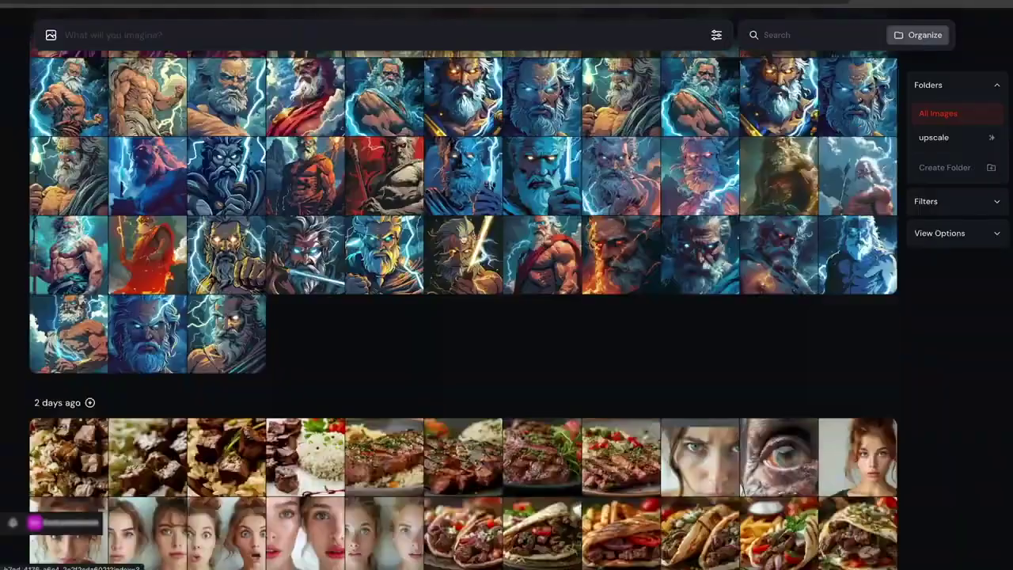
{"action": "scroll", "coordinate": [461, 237], "scroll_direction": "down", "scroll_amount": 1}
{"action": "left_click", "coordinate": [237, 293]}
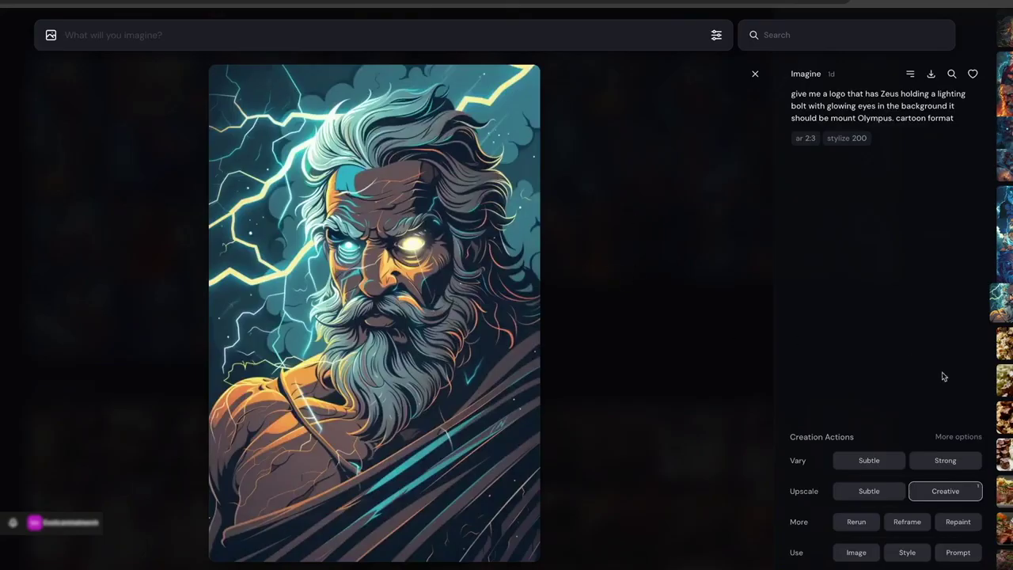
{"action": "left_click", "coordinate": [940, 492]}
{"action": "scroll", "coordinate": [953, 492], "scroll_direction": "down", "scroll_amount": 1}
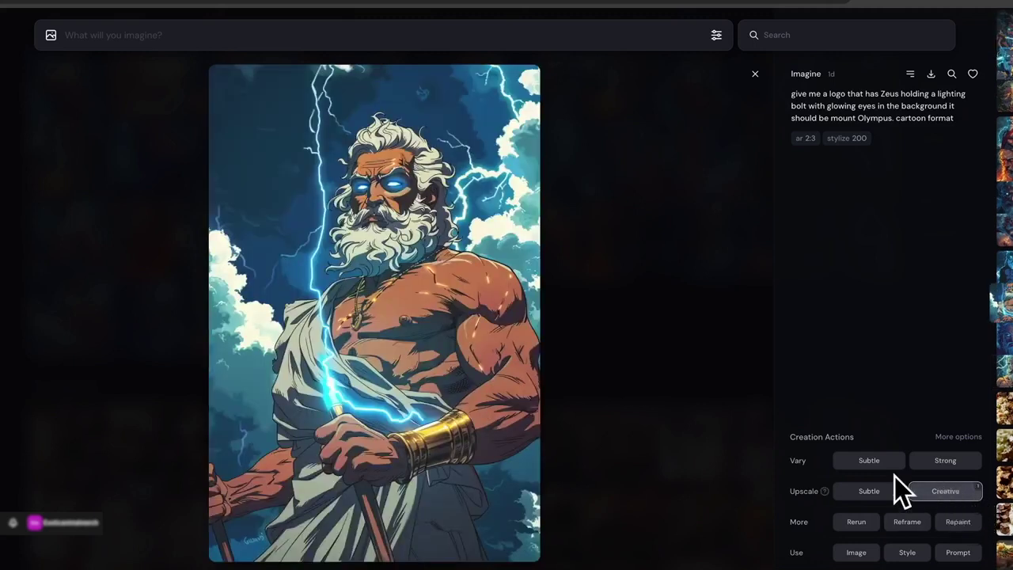
{"action": "left_click", "coordinate": [654, 351]}
Browse the Greek mythology illustrations again and view the Ares images with the spear and chaotic battlefield.
{"action": "scroll", "coordinate": [513, 343], "scroll_direction": "up", "scroll_amount": 5}
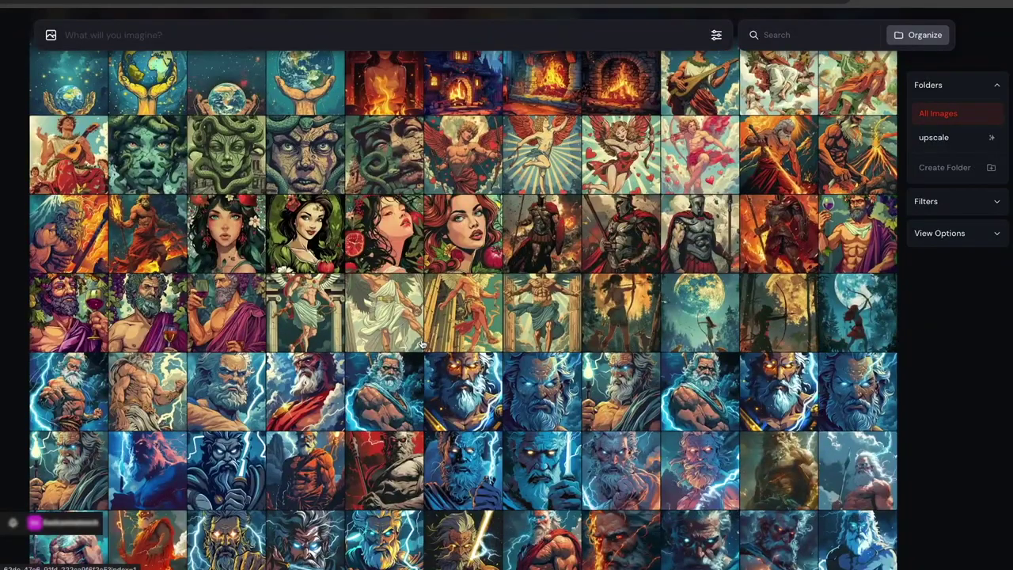
{"action": "scroll", "coordinate": [422, 343], "scroll_direction": "up", "scroll_amount": 10}
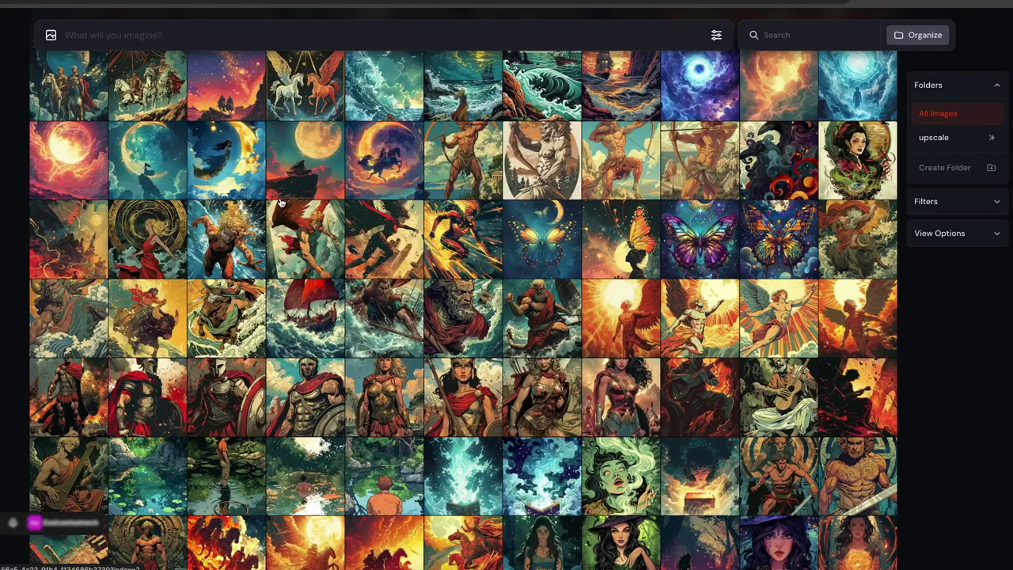
{"action": "scroll", "coordinate": [279, 204], "scroll_direction": "down", "scroll_amount": 15}
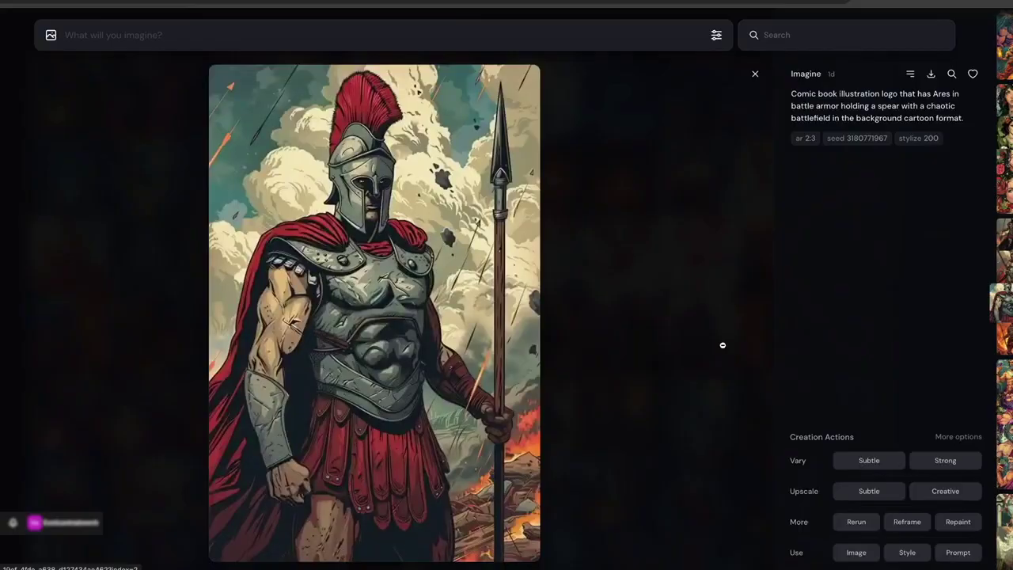
{"action": "left_click", "coordinate": [721, 345]}
{"action": "left_click", "coordinate": [636, 294]}
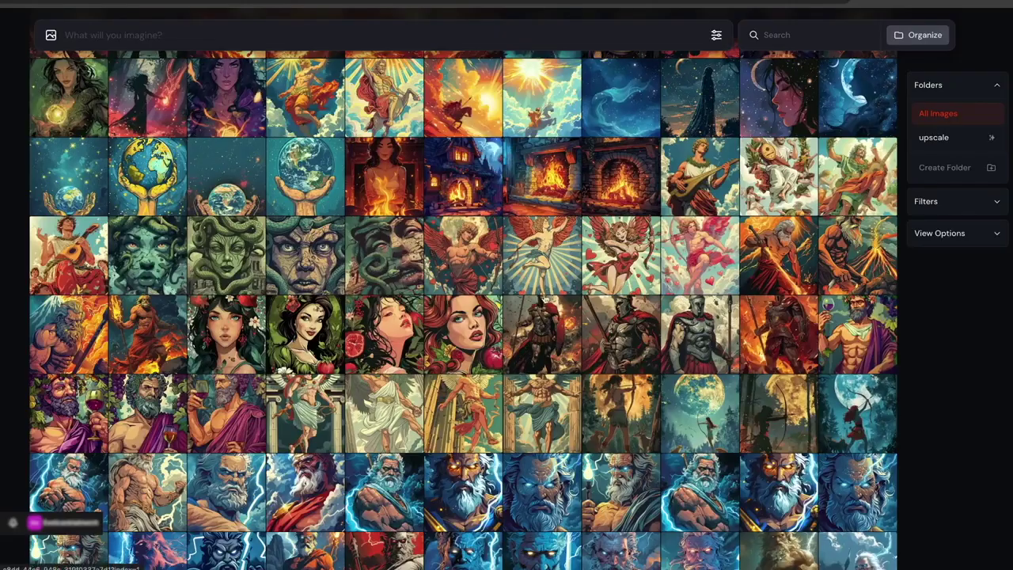
{"action": "left_click", "coordinate": [612, 343]}
{"action": "left_click", "coordinate": [611, 340]}
{"action": "scroll", "coordinate": [149, 267], "scroll_direction": "up", "scroll_amount": 3}
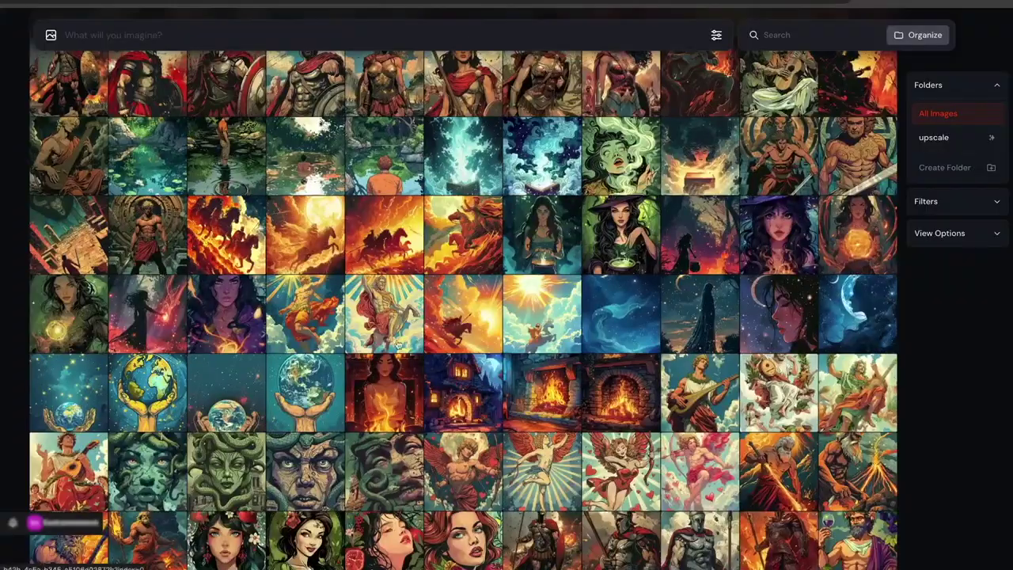
Find the fruit photos in the archive, view the upscaled images of apples hanging on a tree, and return to the archive.
{"action": "scroll", "coordinate": [792, 399], "scroll_direction": "up", "scroll_amount": 3}
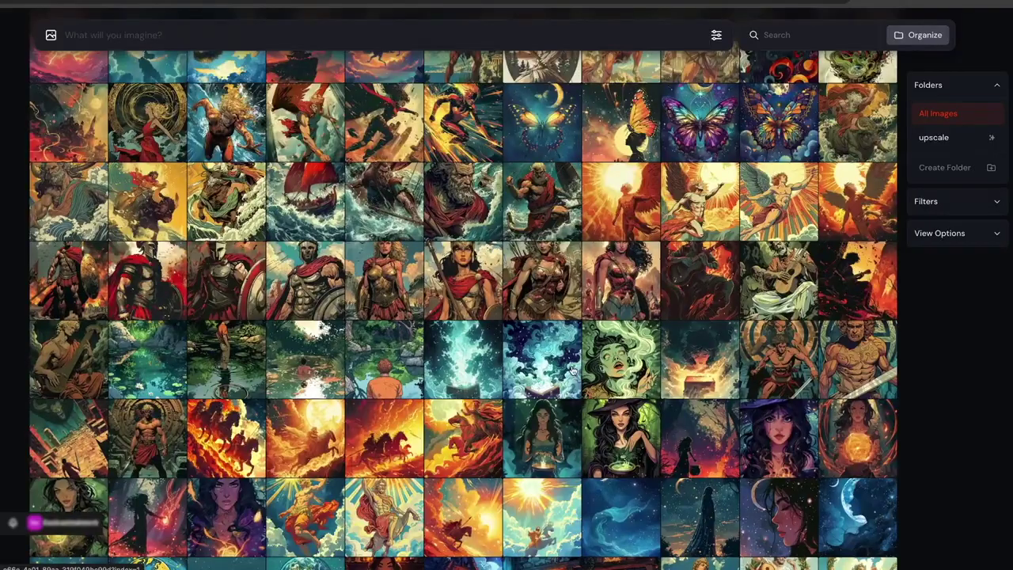
{"action": "scroll", "coordinate": [570, 364], "scroll_direction": "down", "scroll_amount": 10}
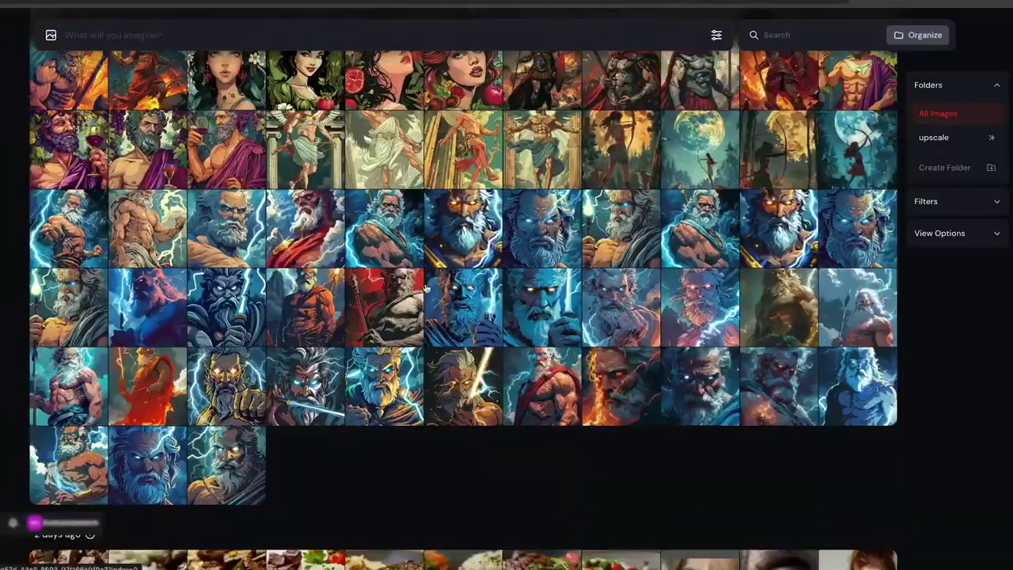
{"action": "scroll", "coordinate": [428, 289], "scroll_direction": "down", "scroll_amount": 20}
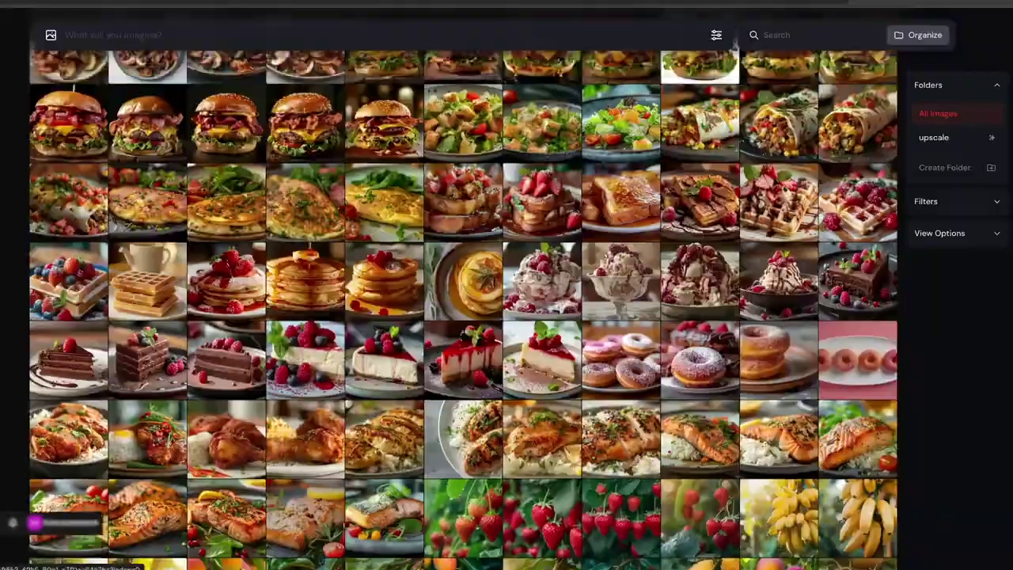
{"action": "scroll", "coordinate": [614, 283], "scroll_direction": "down", "scroll_amount": 10}
{"action": "left_click", "coordinate": [544, 187]}
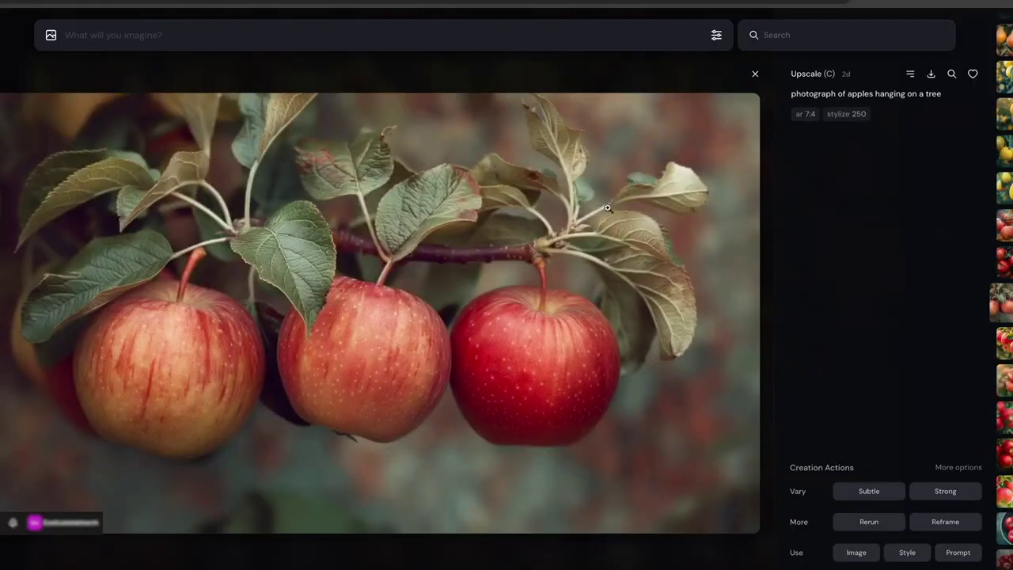
{"action": "scroll", "coordinate": [696, 269], "scroll_direction": "down", "scroll_amount": 1}
{"action": "scroll", "coordinate": [581, 242], "scroll_direction": "down", "scroll_amount": 1}
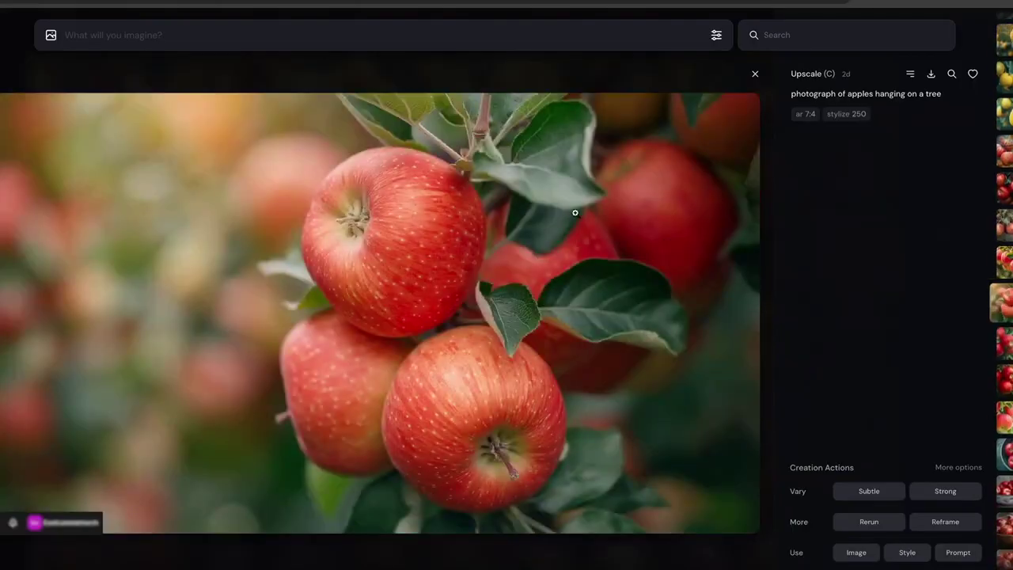
{"action": "key", "text": "Escape"}
Browse the food and fruit photos in the archive, from the apples and lemons back to the burgers, gyros and steaks.
{"action": "scroll", "coordinate": [576, 217], "scroll_direction": "up", "scroll_amount": 5}
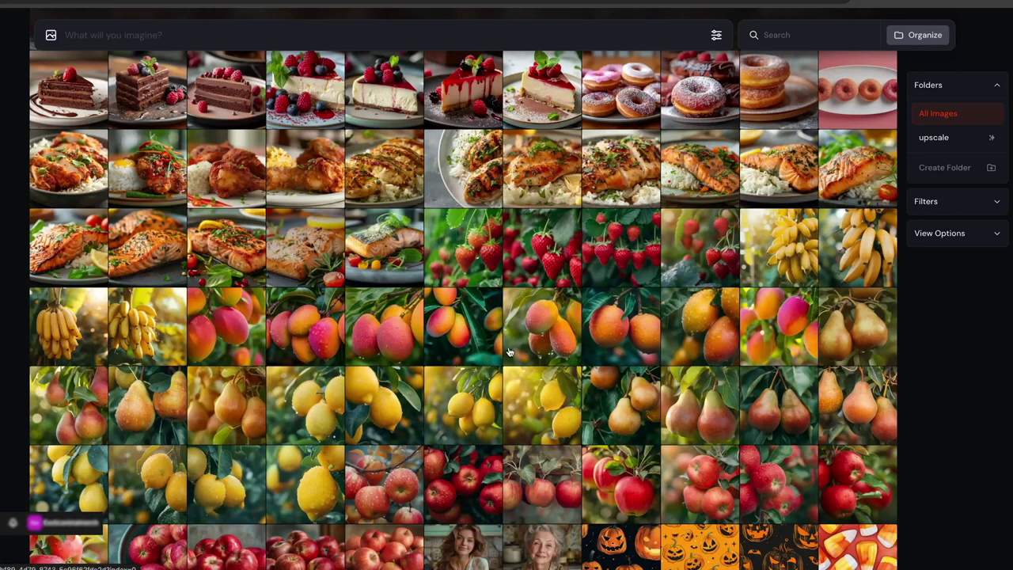
{"action": "scroll", "coordinate": [604, 325], "scroll_direction": "down", "scroll_amount": 5}
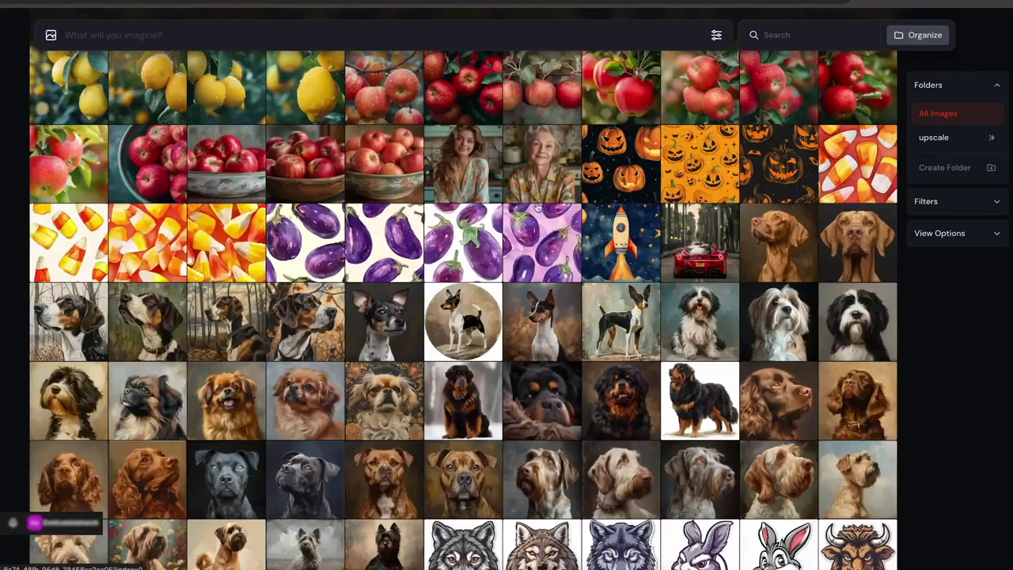
{"action": "scroll", "coordinate": [536, 207], "scroll_direction": "up", "scroll_amount": 3}
{"action": "scroll", "coordinate": [536, 207], "scroll_direction": "up", "scroll_amount": 4}
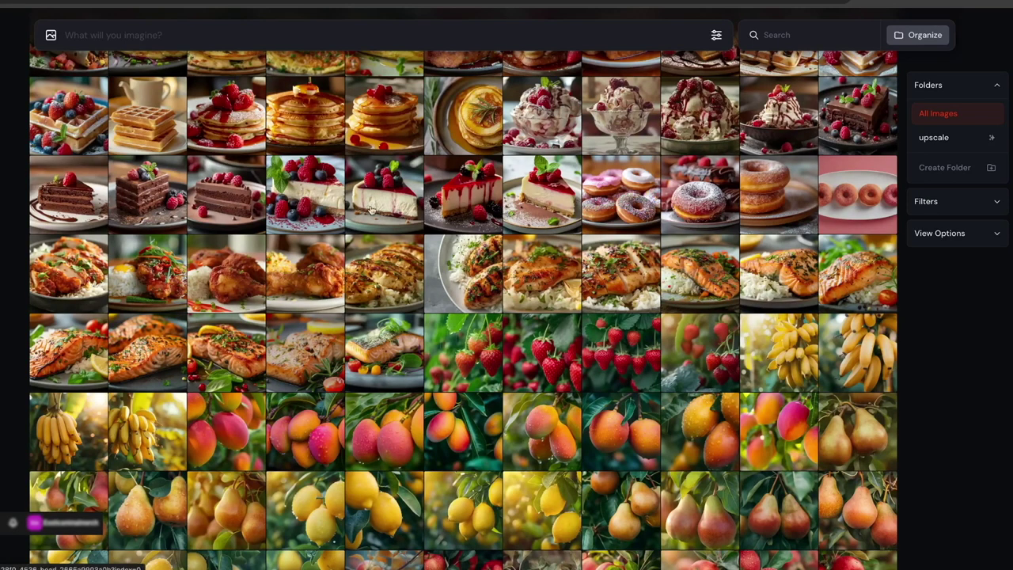
{"action": "scroll", "coordinate": [568, 255], "scroll_direction": "up", "scroll_amount": 5}
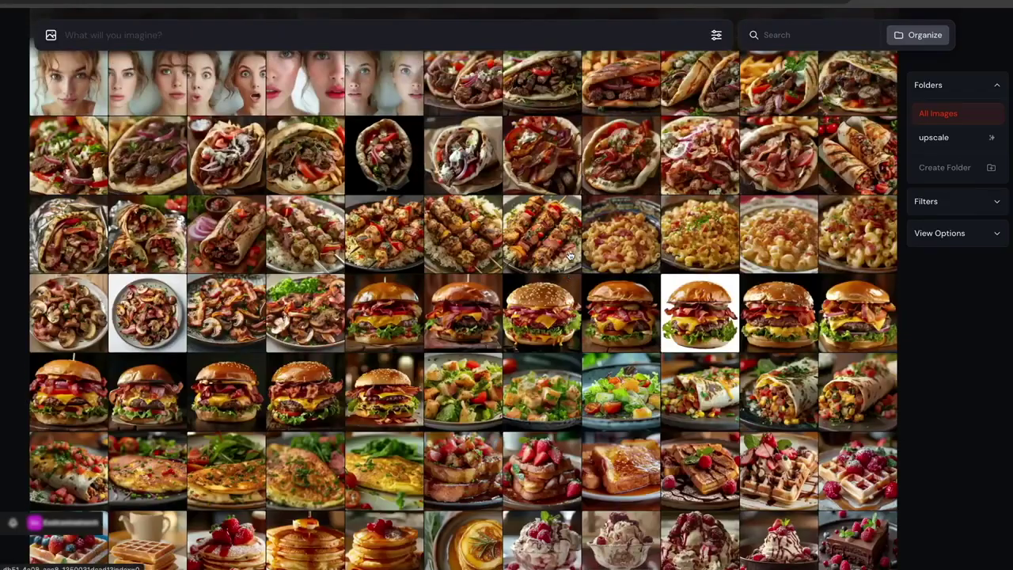
{"action": "scroll", "coordinate": [569, 255], "scroll_direction": "up", "scroll_amount": 2}
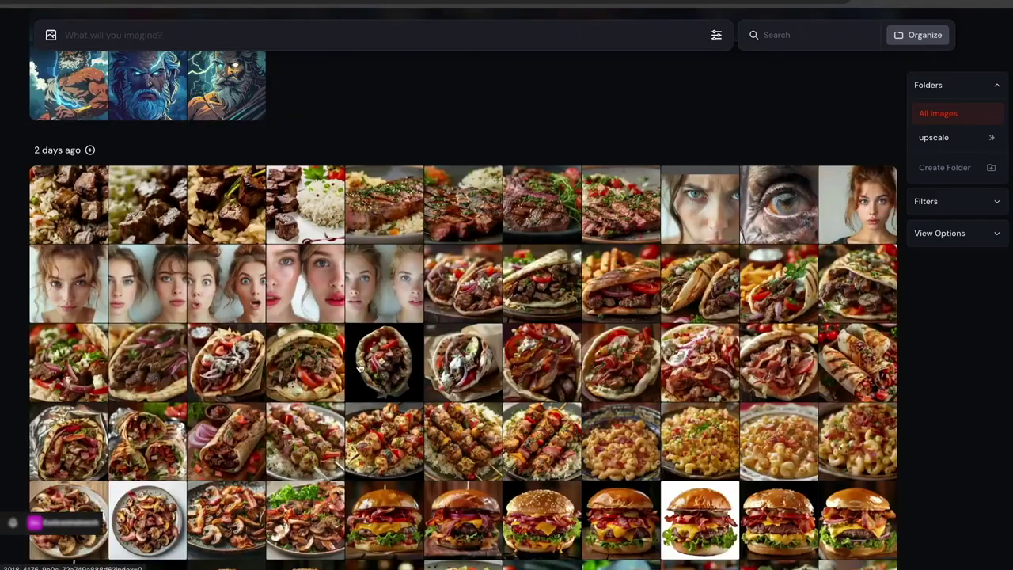
{"action": "scroll", "coordinate": [358, 366], "scroll_direction": "up", "scroll_amount": 10}
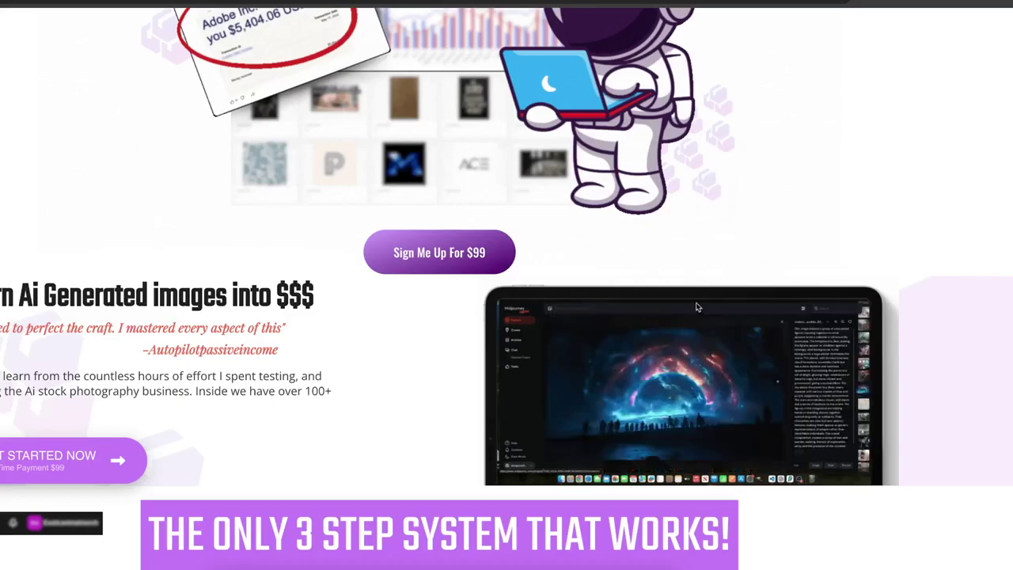
{"action": "scroll", "coordinate": [598, 387], "scroll_direction": "up", "scroll_amount": 3}
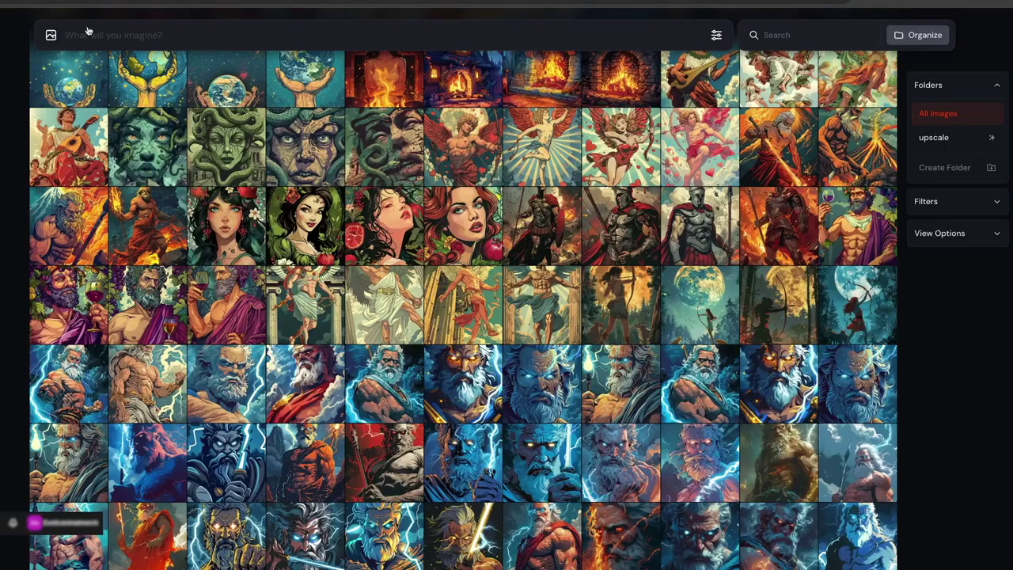
Browse the archive across the Zeus portraits, the food photos, and the seamless fruit patterns and purple meteor skies from yesterday.
{"action": "scroll", "coordinate": [520, 310], "scroll_direction": "down", "scroll_amount": 5}
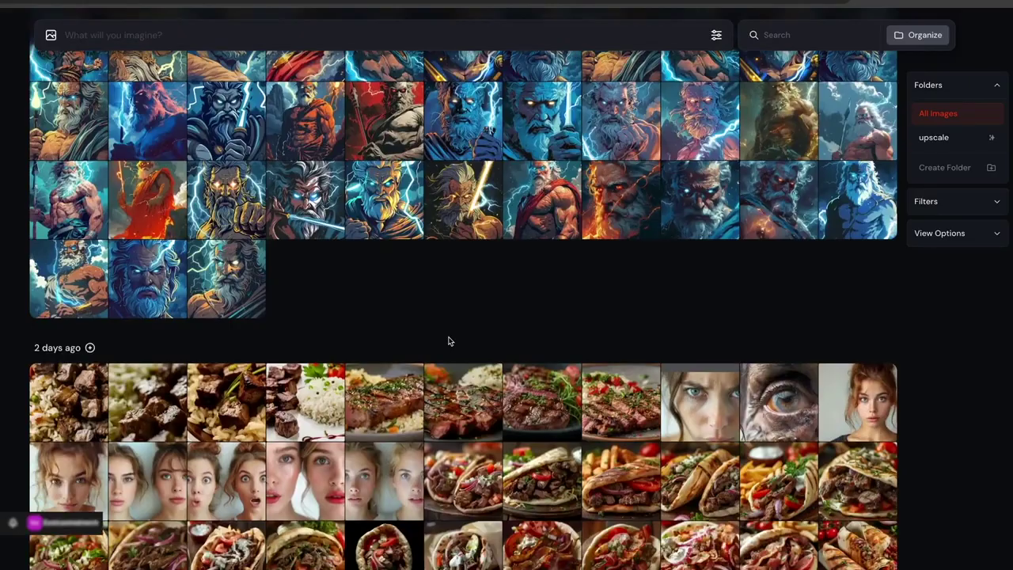
{"action": "scroll", "coordinate": [449, 341], "scroll_direction": "down", "scroll_amount": 2}
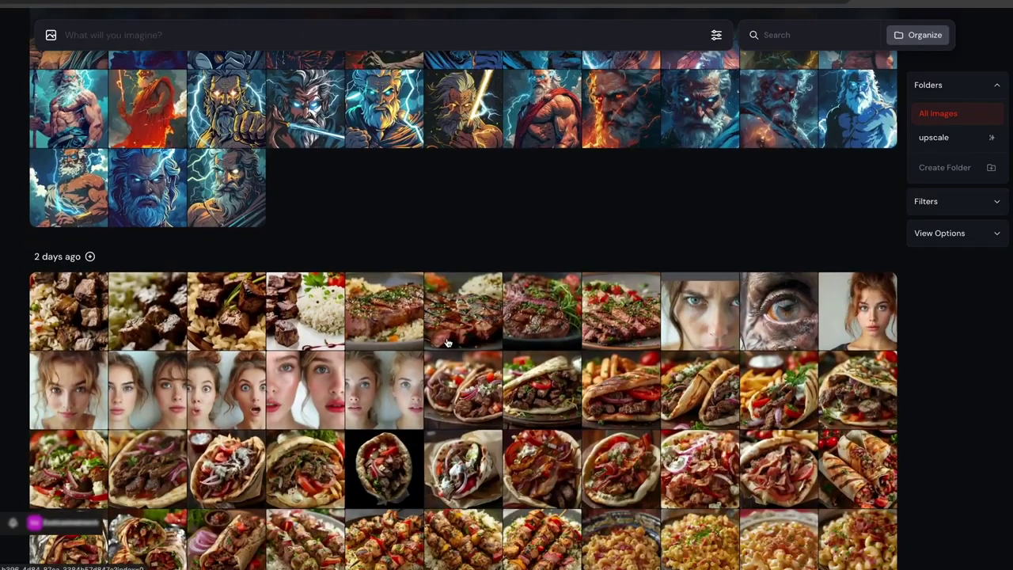
{"action": "scroll", "coordinate": [447, 341], "scroll_direction": "down", "scroll_amount": 5}
{"action": "scroll", "coordinate": [428, 345], "scroll_direction": "up", "scroll_amount": 8}
{"action": "scroll", "coordinate": [425, 346], "scroll_direction": "up", "scroll_amount": 10}
{"action": "scroll", "coordinate": [419, 347], "scroll_direction": "down", "scroll_amount": 8}
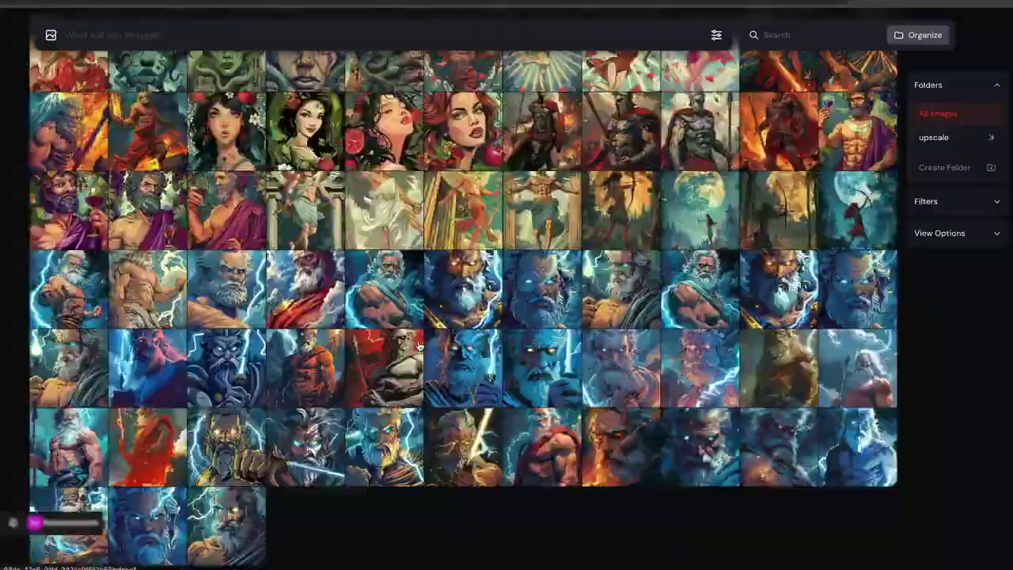
{"action": "scroll", "coordinate": [420, 346], "scroll_direction": "down", "scroll_amount": 2}
{"action": "scroll", "coordinate": [723, 272], "scroll_direction": "up", "scroll_amount": 10}
{"action": "scroll", "coordinate": [609, 255], "scroll_direction": "up", "scroll_amount": 10}
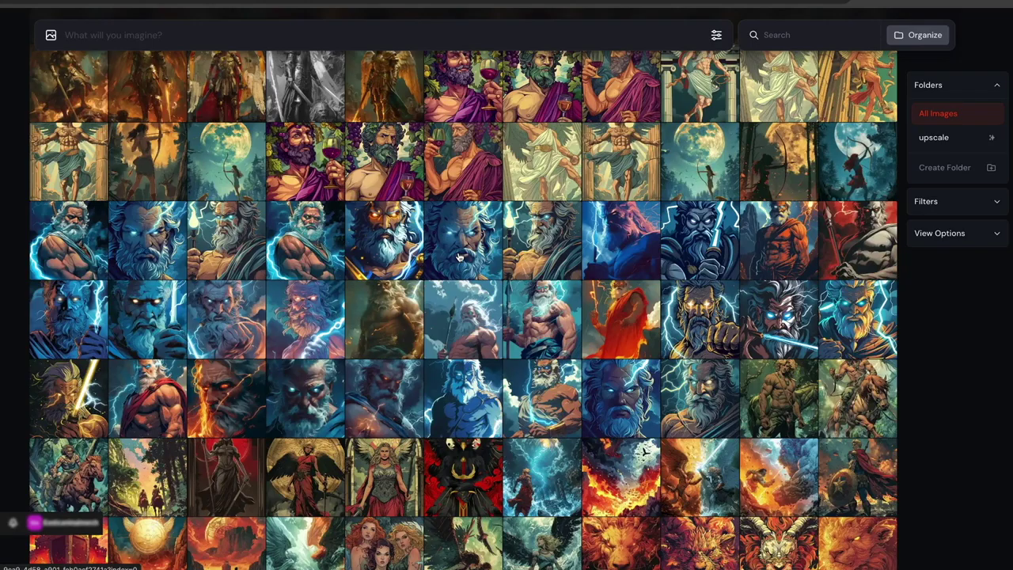
{"action": "scroll", "coordinate": [460, 257], "scroll_direction": "up", "scroll_amount": 4}
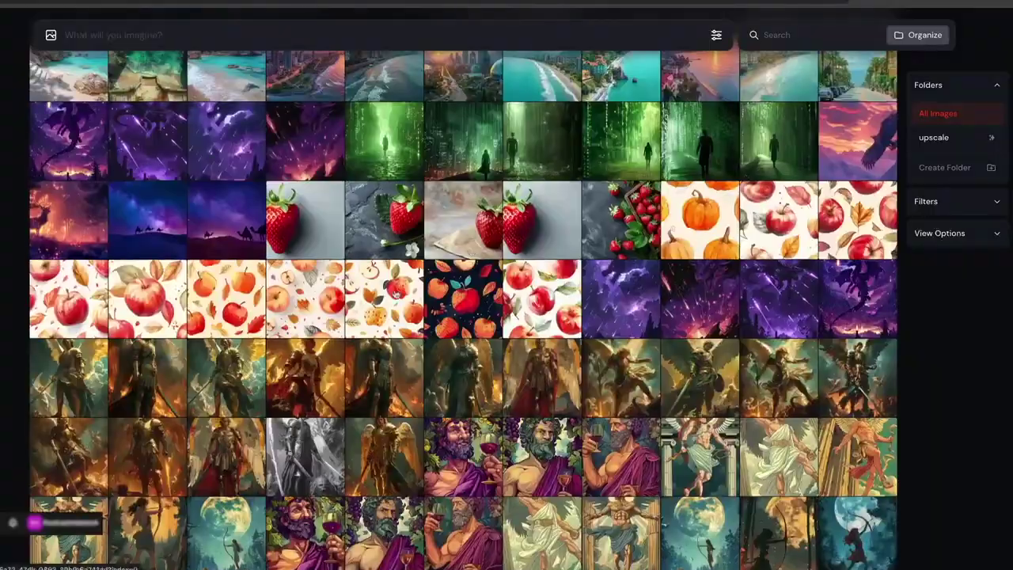
{"action": "scroll", "coordinate": [479, 289], "scroll_direction": "down", "scroll_amount": 1}
{"action": "scroll", "coordinate": [381, 358], "scroll_direction": "down", "scroll_amount": 10}
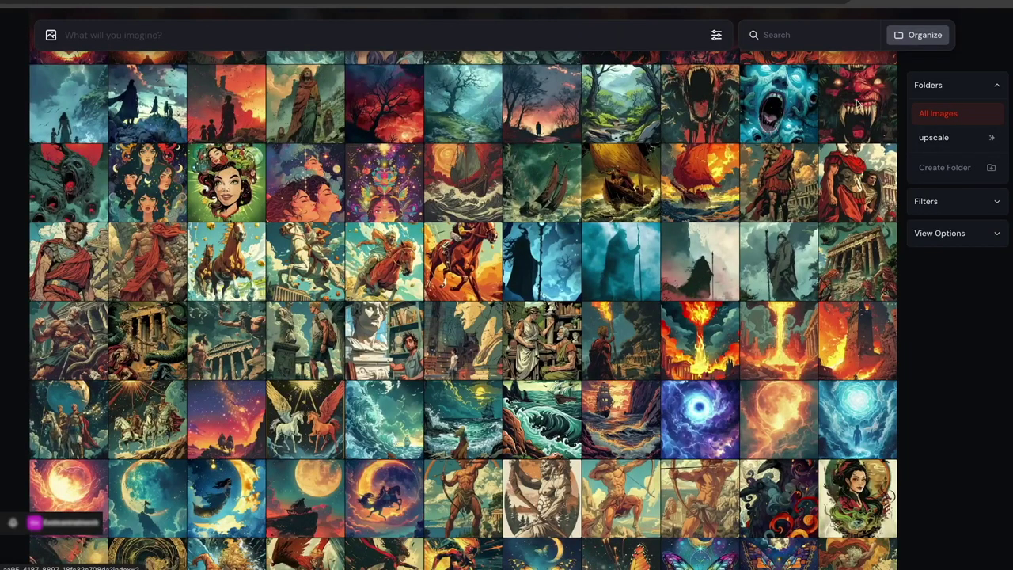
View the Hippomenes horse-racing illustration with golden apples, examine its prompt, and return to the archive.
{"action": "left_click", "coordinate": [858, 104]}
{"action": "left_click", "coordinate": [630, 244]}
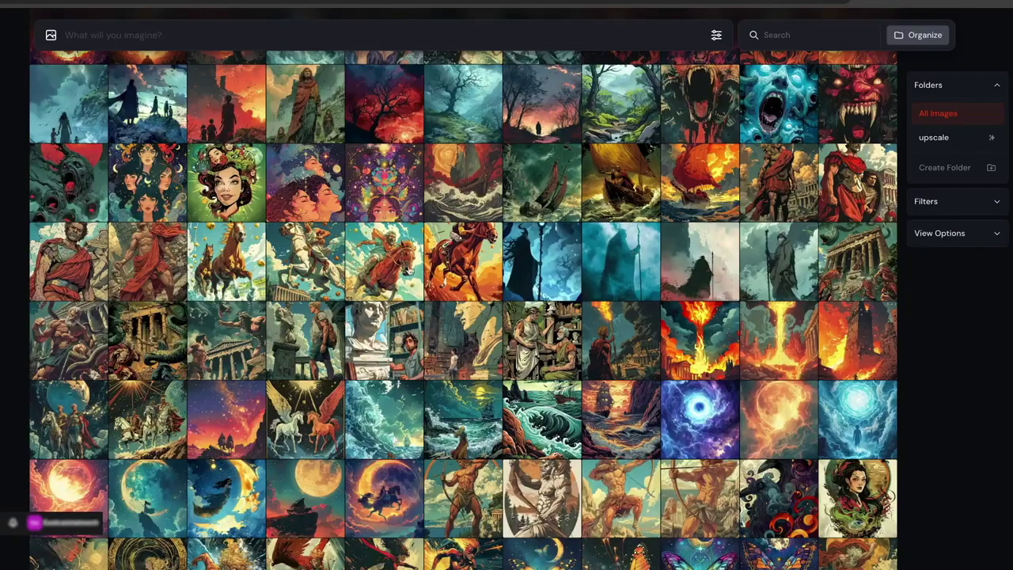
{"action": "left_click", "coordinate": [379, 271]}
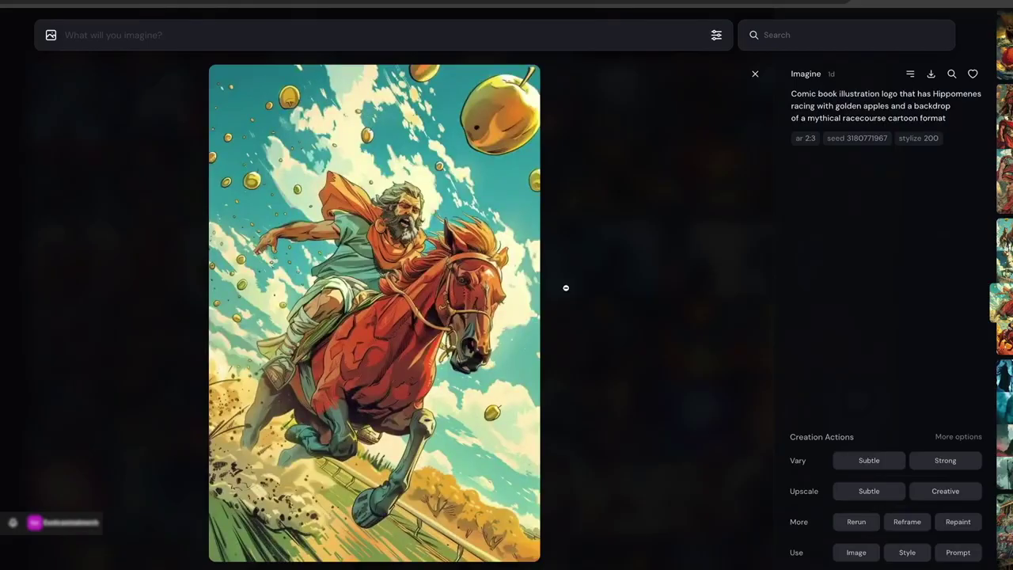
{"action": "left_click", "coordinate": [619, 275]}
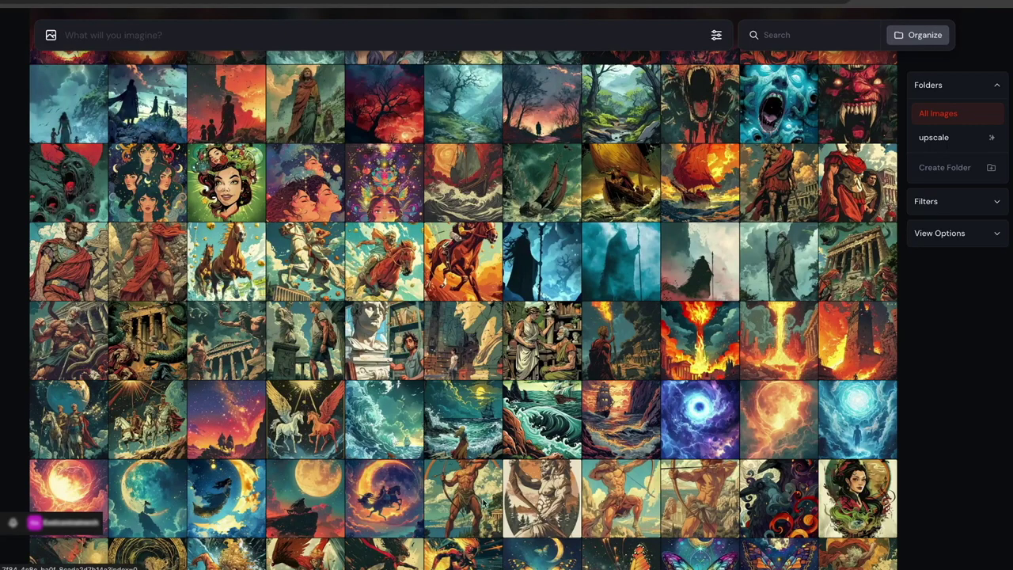
Look through the mythology illustrations below, view the fiery horse chariot image, and return to the archive.
{"action": "left_click", "coordinate": [490, 508]}
{"action": "scroll", "coordinate": [670, 285], "scroll_direction": "down", "scroll_amount": 15}
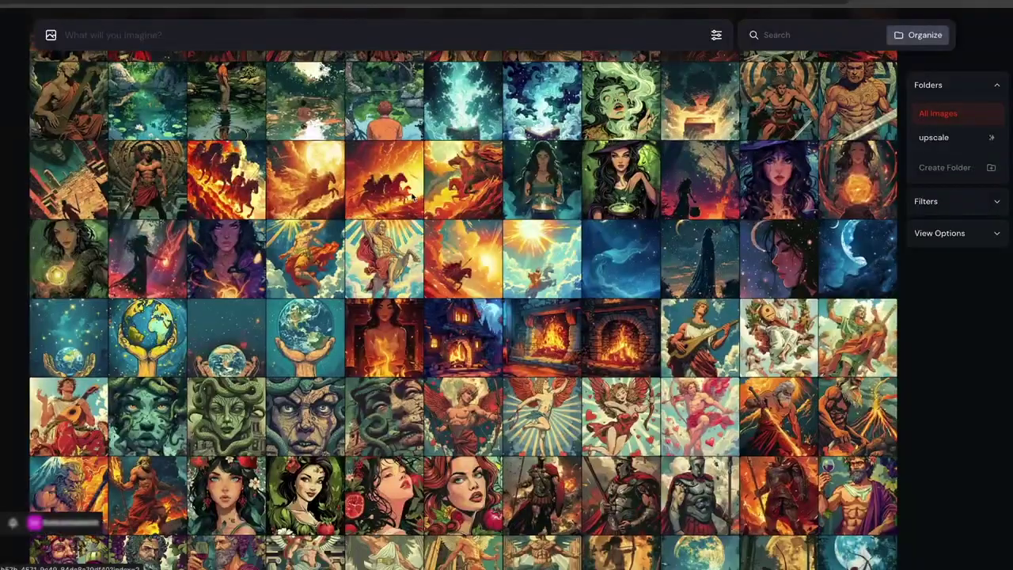
{"action": "left_click", "coordinate": [412, 196]}
{"action": "key", "text": "Escape"}
View the upscaled photographs of plated donuts and plated cheesecake with their prompts, and return to the archive.
{"action": "scroll", "coordinate": [511, 220], "scroll_direction": "down", "scroll_amount": 8}
{"action": "scroll", "coordinate": [512, 220], "scroll_direction": "down", "scroll_amount": 15}
{"action": "left_click", "coordinate": [623, 259]}
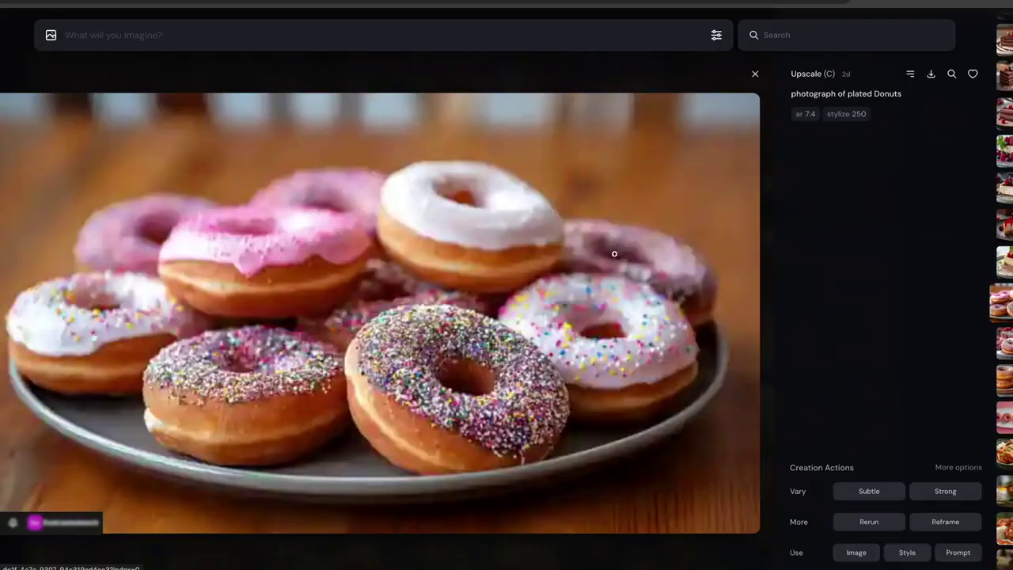
{"action": "key", "text": "Up"}
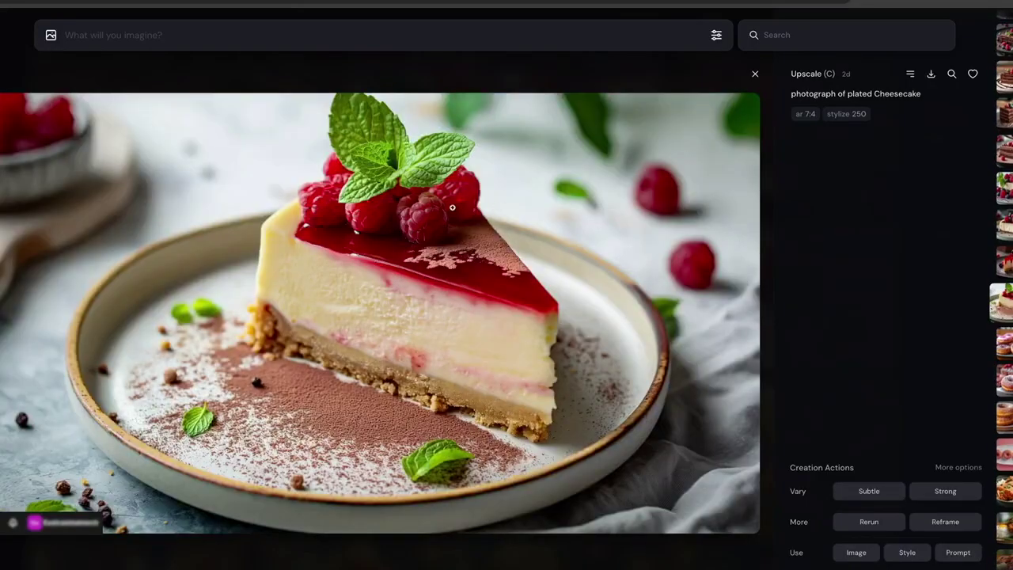
{"action": "key", "text": "Up"}
{"action": "key", "text": "Escape"}
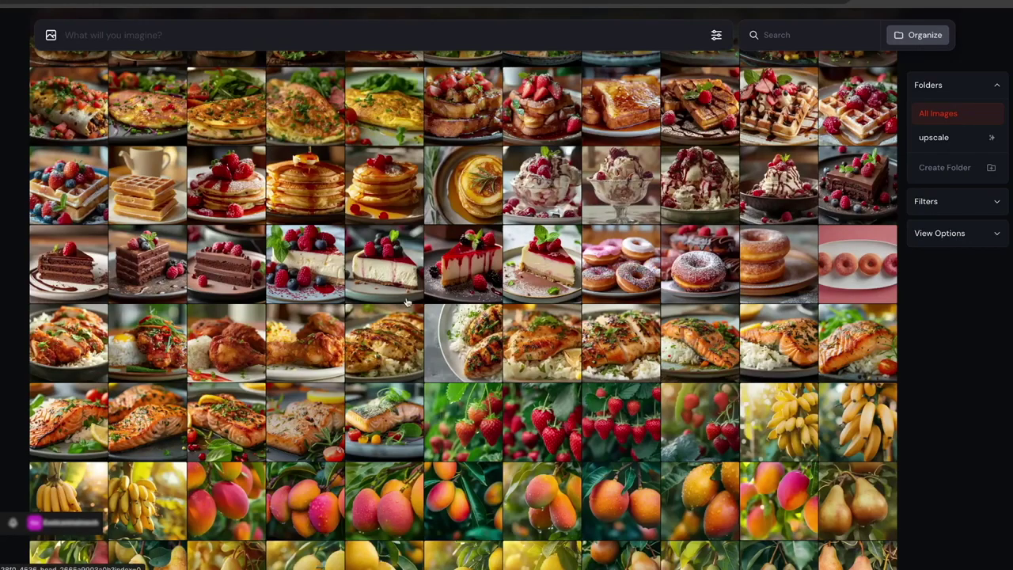
Go back to yesterday's mascot logos, view the grey elephant face with yellow eyes and its prompt, and close it.
{"action": "scroll", "coordinate": [406, 301], "scroll_direction": "up", "scroll_amount": 20}
{"action": "scroll", "coordinate": [168, 278], "scroll_direction": "up", "scroll_amount": 15}
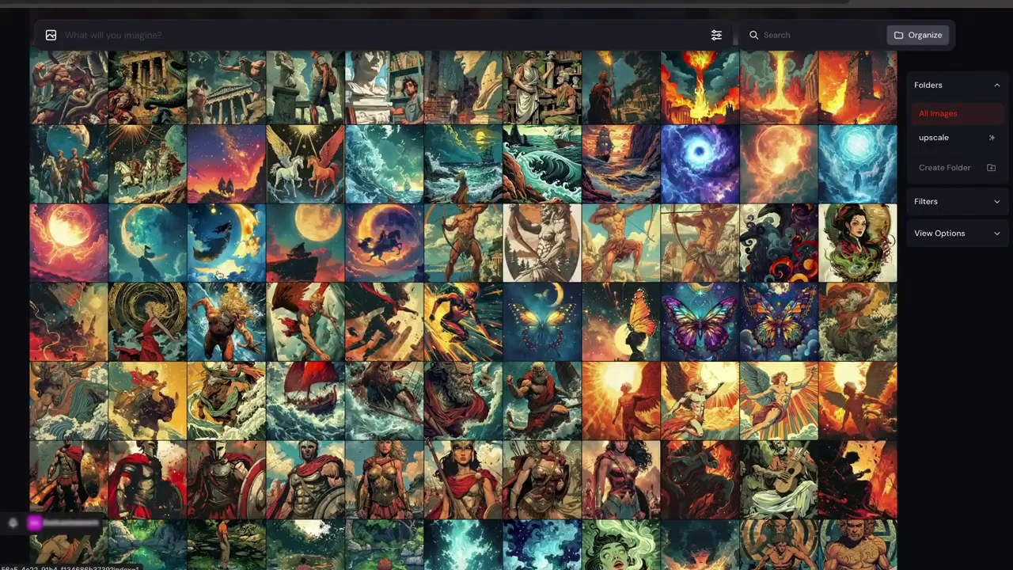
{"action": "scroll", "coordinate": [354, 244], "scroll_direction": "up", "scroll_amount": 3}
{"action": "scroll", "coordinate": [673, 299], "scroll_direction": "up", "scroll_amount": 20}
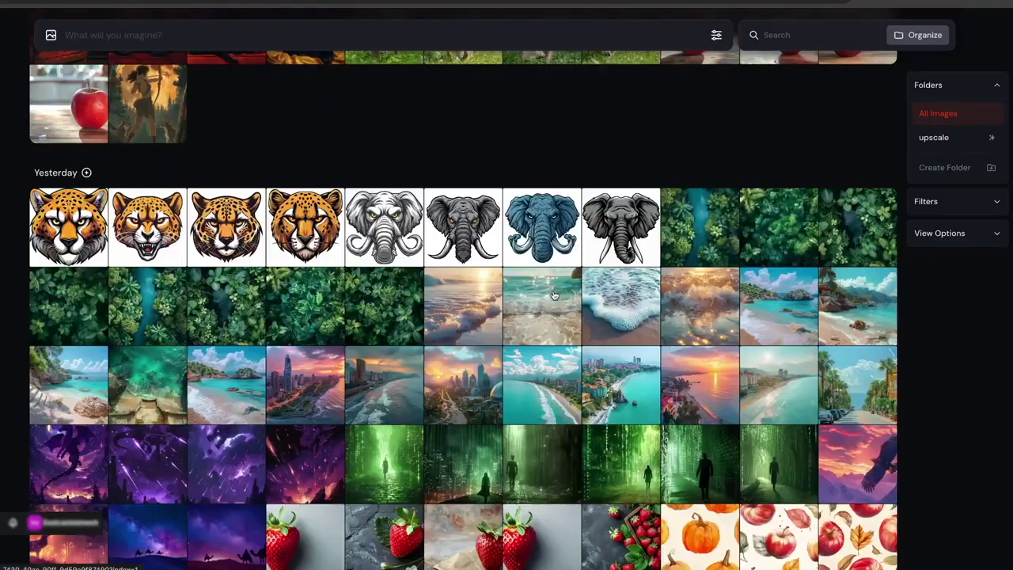
{"action": "scroll", "coordinate": [554, 295], "scroll_direction": "up", "scroll_amount": 1}
{"action": "left_click", "coordinate": [384, 265]}
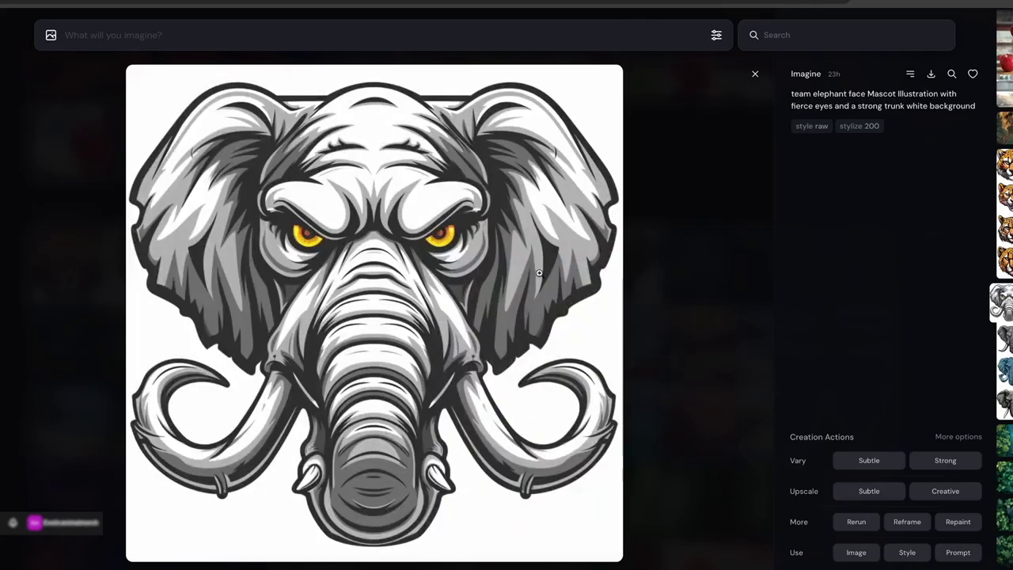
{"action": "left_click", "coordinate": [700, 251]}
Browse the older archive images, covering the mythology illustrations, the American flag animals and the dog breed portraits.
{"action": "scroll", "coordinate": [700, 251], "scroll_direction": "down", "scroll_amount": 15}
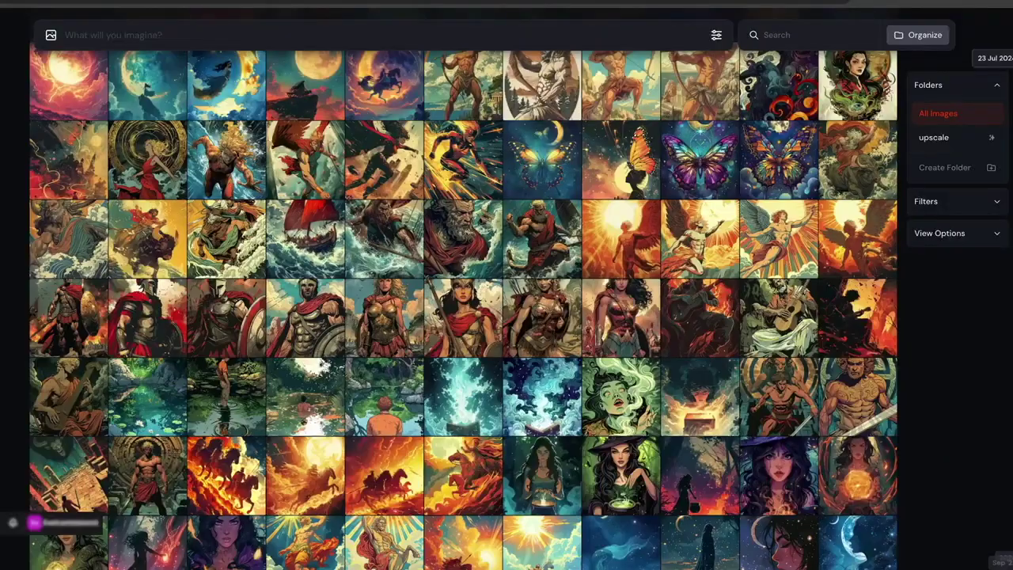
{"action": "scroll", "coordinate": [699, 250], "scroll_direction": "down", "scroll_amount": 10}
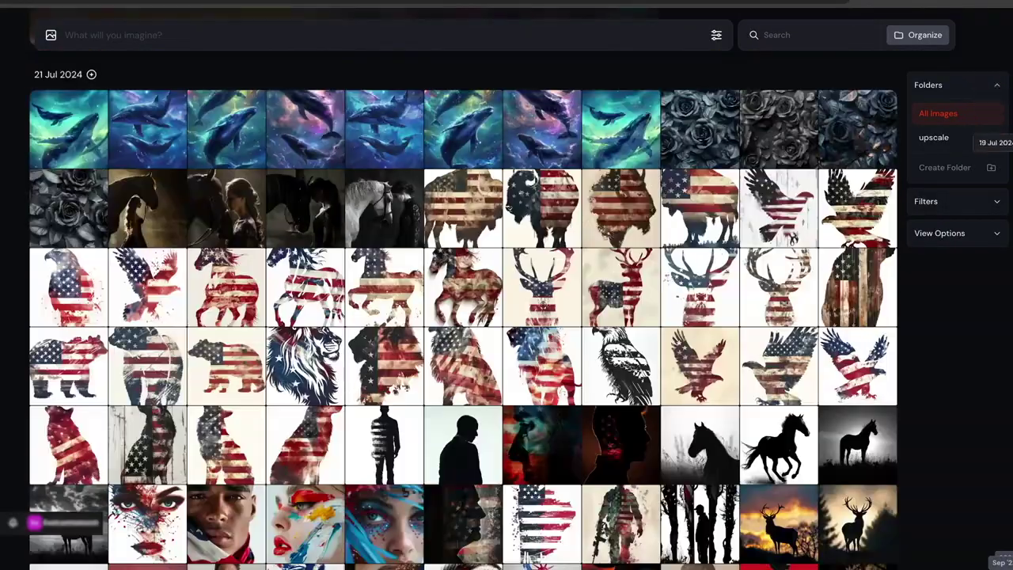
{"action": "scroll", "coordinate": [700, 251], "scroll_direction": "down", "scroll_amount": 15}
{"action": "scroll", "coordinate": [610, 279], "scroll_direction": "down", "scroll_amount": 20}
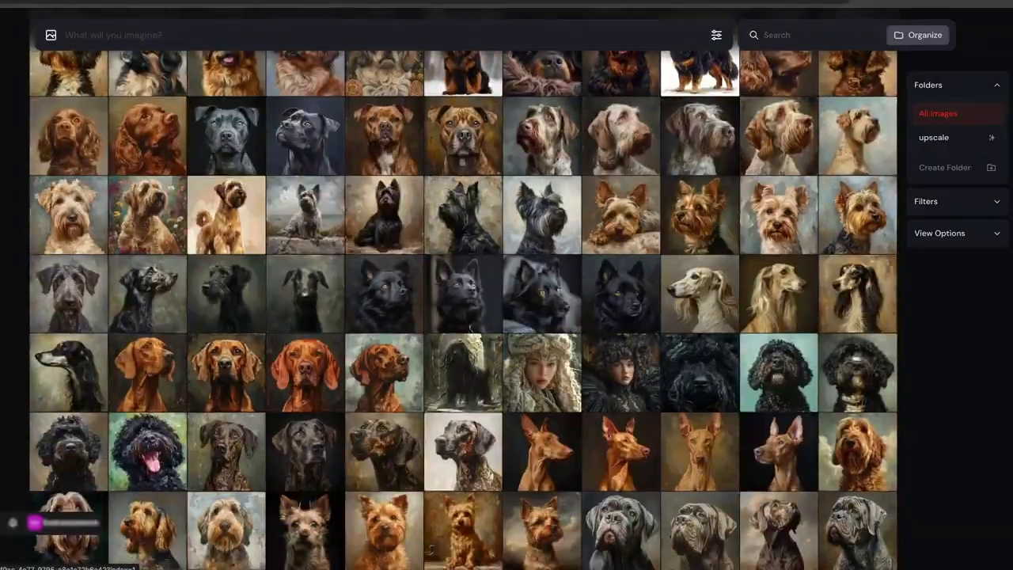
{"action": "scroll", "coordinate": [609, 289], "scroll_direction": "down", "scroll_amount": 10}
{"action": "scroll", "coordinate": [630, 291], "scroll_direction": "down", "scroll_amount": 15}
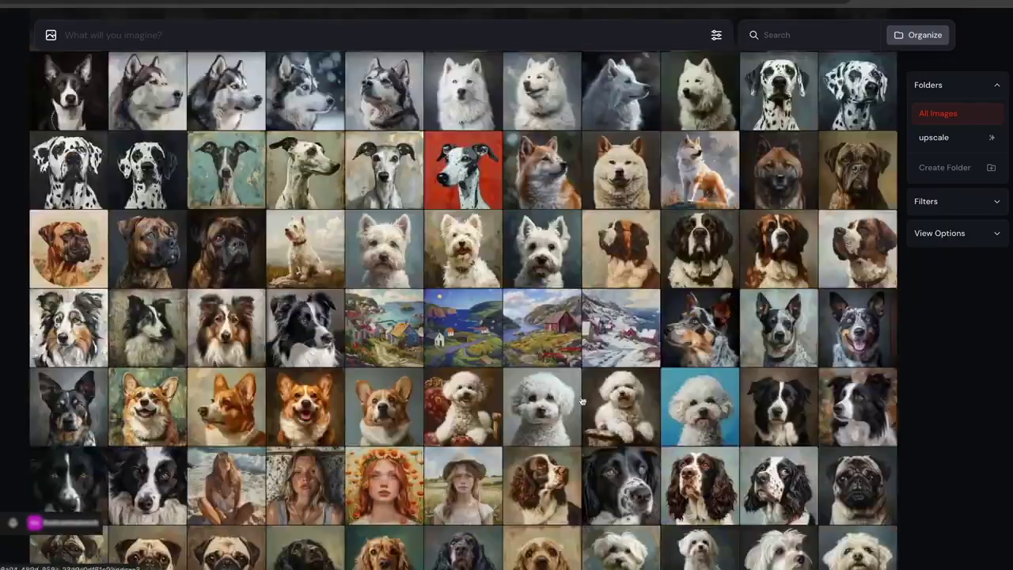
{"action": "scroll", "coordinate": [617, 405], "scroll_direction": "down", "scroll_amount": 6}
{"action": "scroll", "coordinate": [624, 417], "scroll_direction": "down", "scroll_amount": 3}
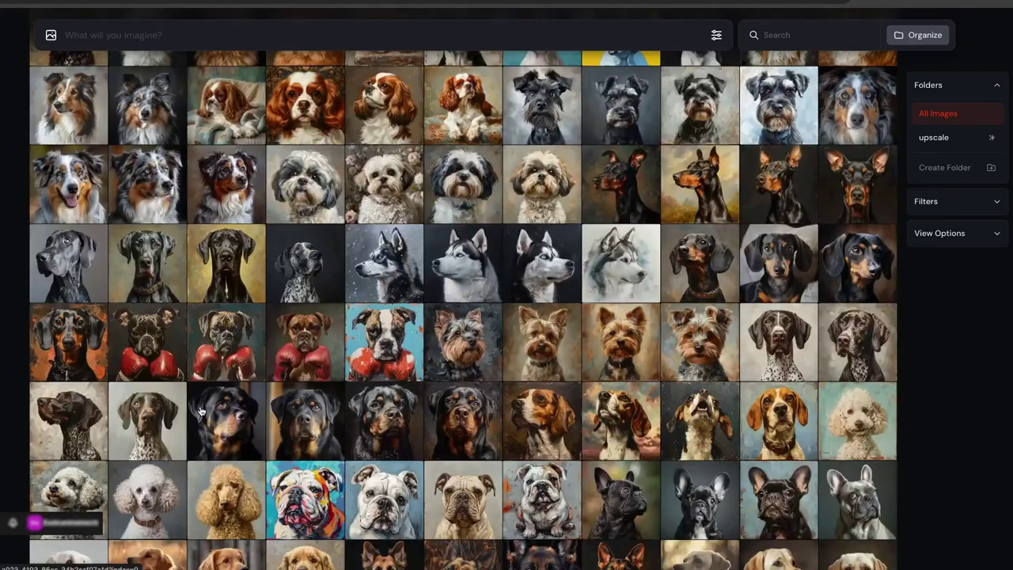
Open the elephant silhouettes with the American flag design and examine the image prompt.
{"action": "scroll", "coordinate": [200, 411], "scroll_direction": "down", "scroll_amount": 6}
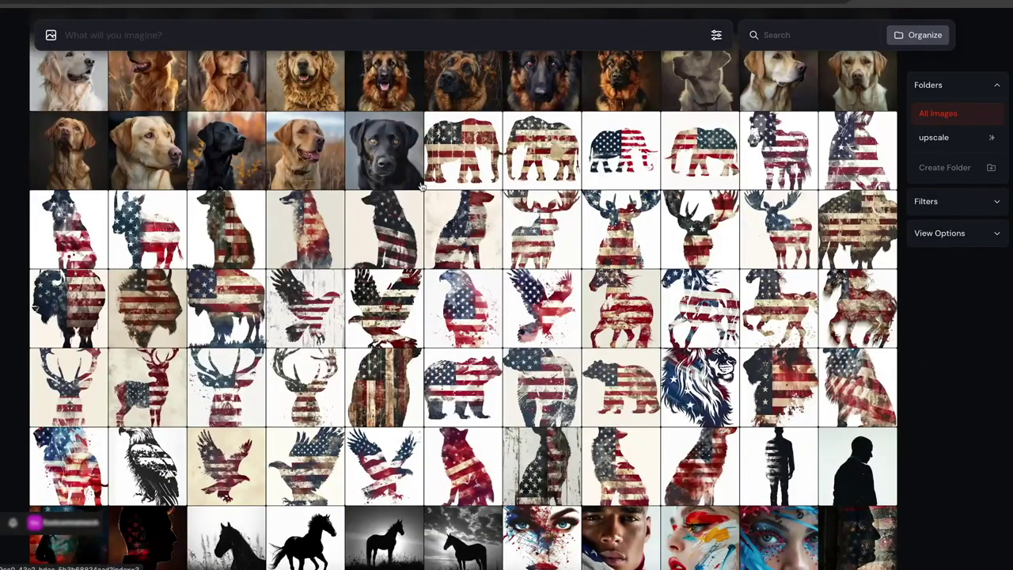
{"action": "left_click", "coordinate": [455, 163]}
{"action": "scroll", "coordinate": [650, 284], "scroll_direction": "down", "scroll_amount": 4}
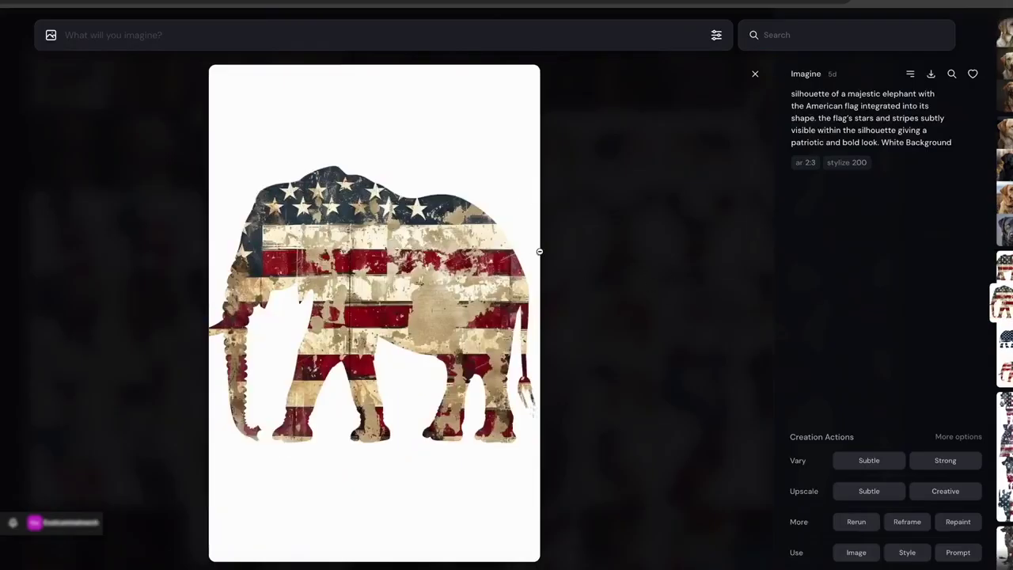
View the American flag fox silhouette and its prompt, and browse the older archive images through the dragons to the flag animal stickers.
{"action": "scroll", "coordinate": [582, 271], "scroll_direction": "down", "scroll_amount": 2}
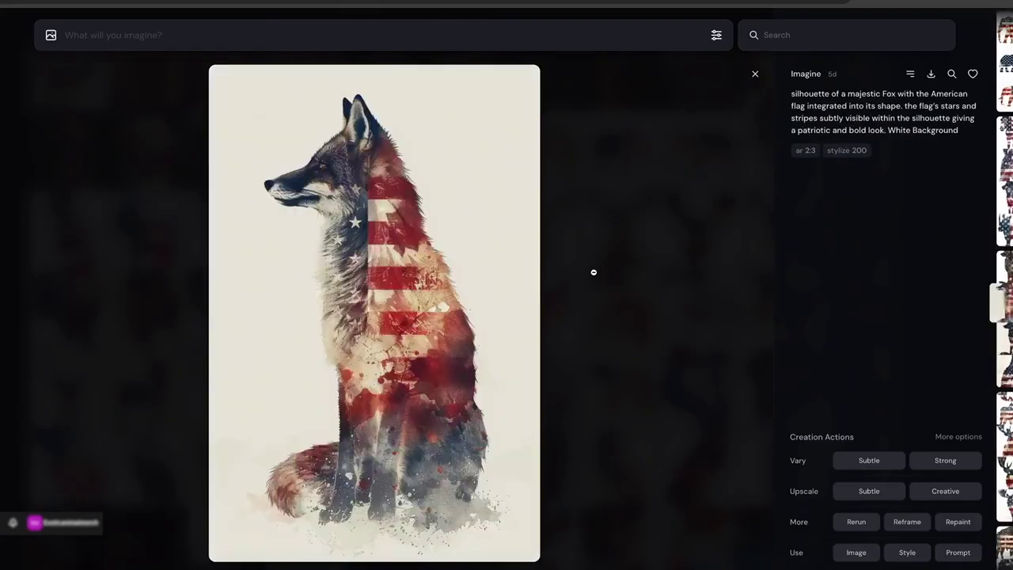
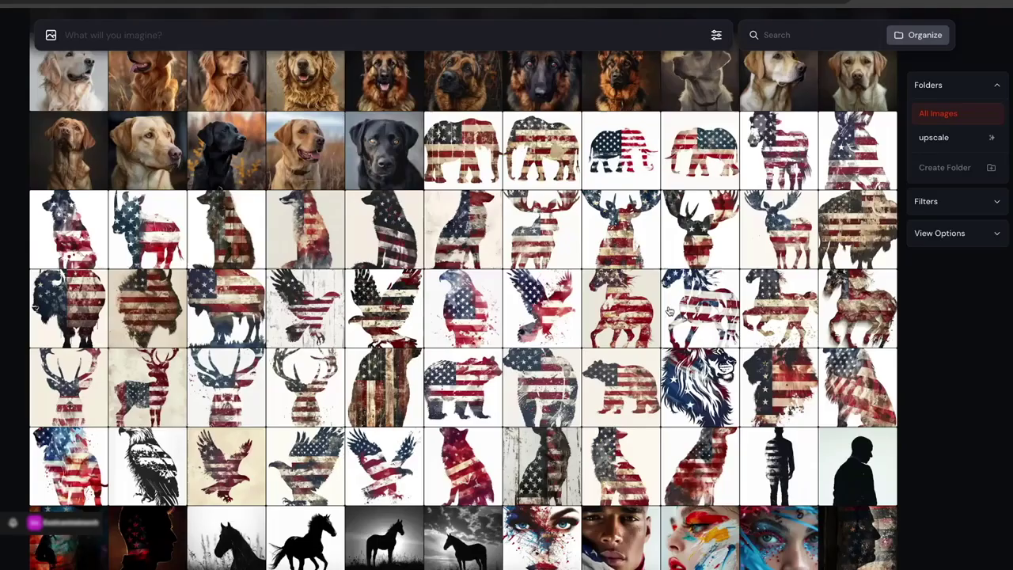
{"action": "scroll", "coordinate": [546, 314], "scroll_direction": "down", "scroll_amount": 15}
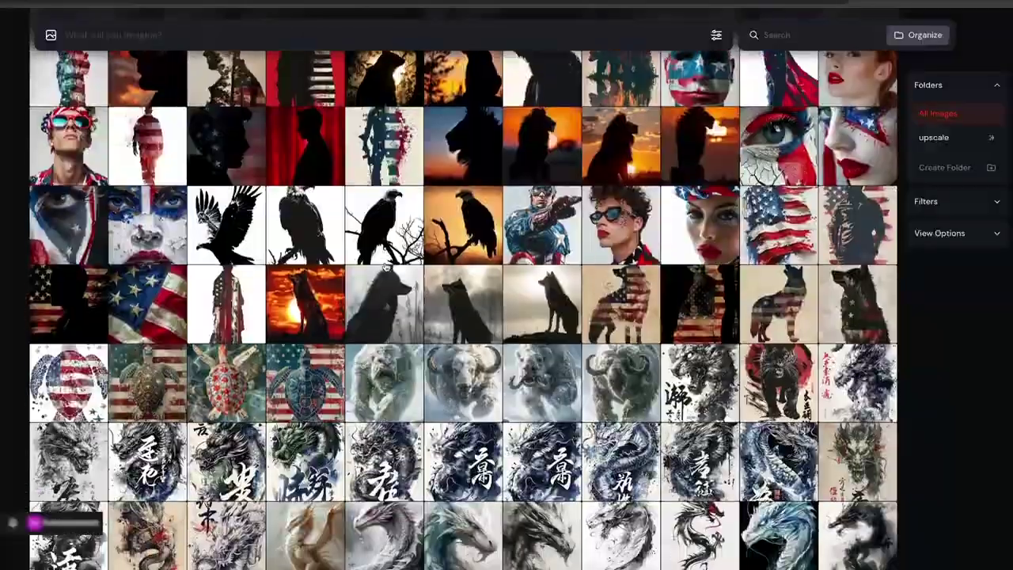
{"action": "scroll", "coordinate": [333, 275], "scroll_direction": "down", "scroll_amount": 5}
{"action": "scroll", "coordinate": [304, 279], "scroll_direction": "down", "scroll_amount": 1}
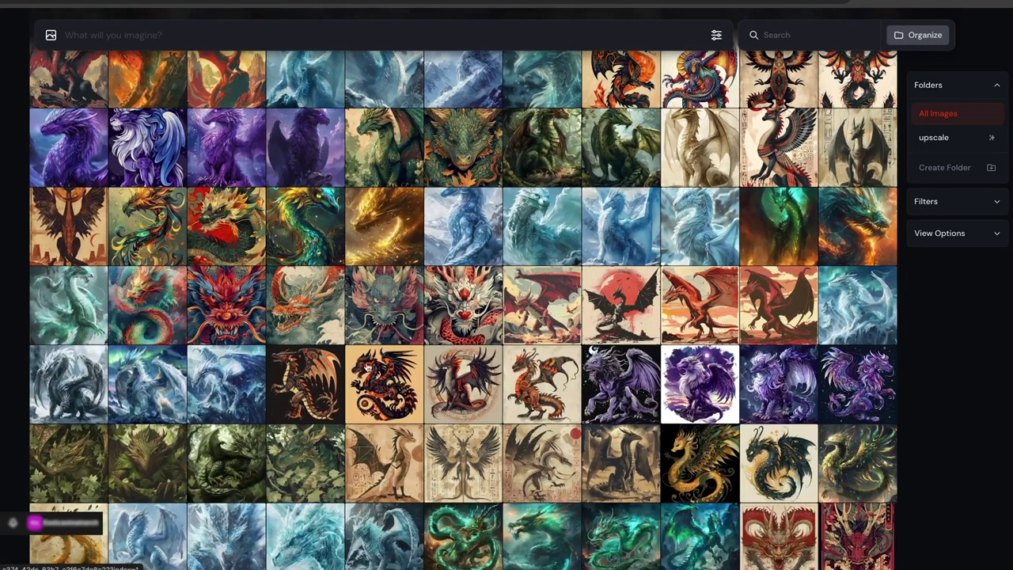
{"action": "scroll", "coordinate": [409, 333], "scroll_direction": "down", "scroll_amount": 5}
{"action": "scroll", "coordinate": [497, 291], "scroll_direction": "down", "scroll_amount": 3}
{"action": "scroll", "coordinate": [320, 292], "scroll_direction": "down", "scroll_amount": 1}
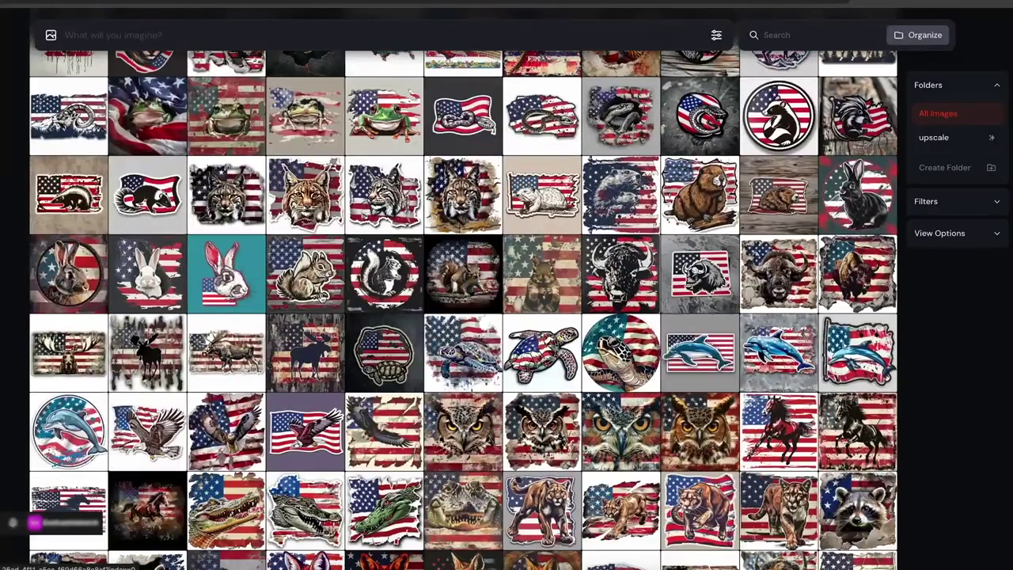
Open the American flag moose sticker, examine its prompt, and return to the archive.
{"action": "left_click", "coordinate": [527, 356]}
{"action": "scroll", "coordinate": [696, 240], "scroll_direction": "down", "scroll_amount": 4}
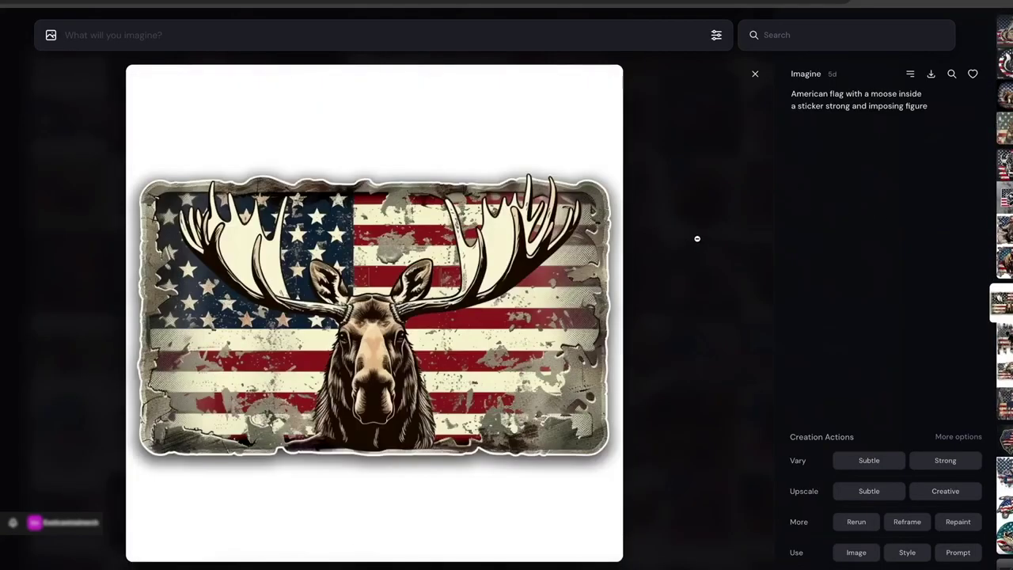
{"action": "left_click", "coordinate": [696, 238]}
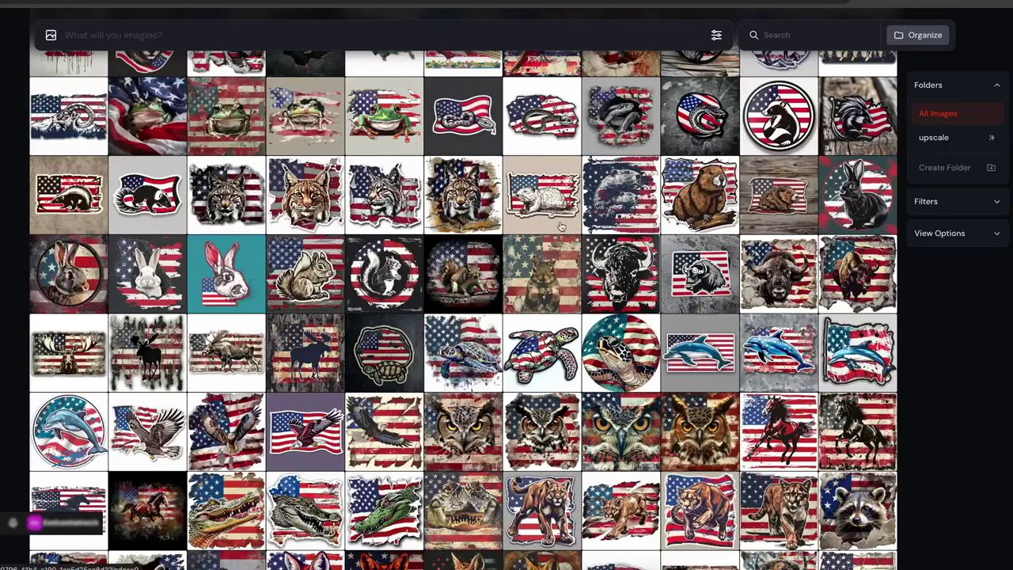
Find the animal mascot faces, view a grey elephant face with its prompt and style settings, and close it.
{"action": "scroll", "coordinate": [562, 228], "scroll_direction": "down", "scroll_amount": 1}
{"action": "scroll", "coordinate": [464, 309], "scroll_direction": "down", "scroll_amount": 8}
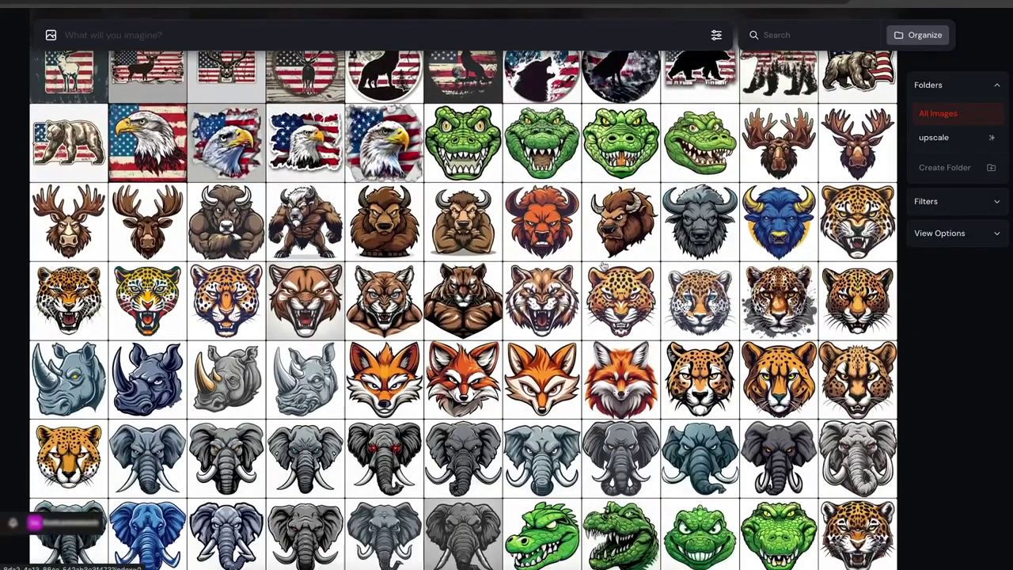
{"action": "left_click", "coordinate": [384, 458]}
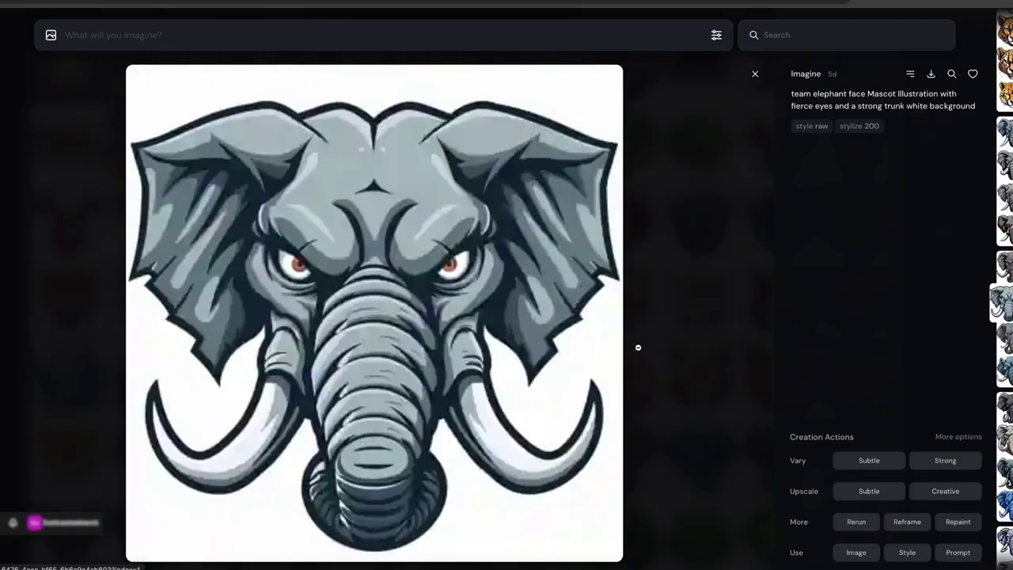
{"action": "scroll", "coordinate": [451, 319], "scroll_direction": "down", "scroll_amount": 1}
{"action": "scroll", "coordinate": [462, 226], "scroll_direction": "down", "scroll_amount": 1}
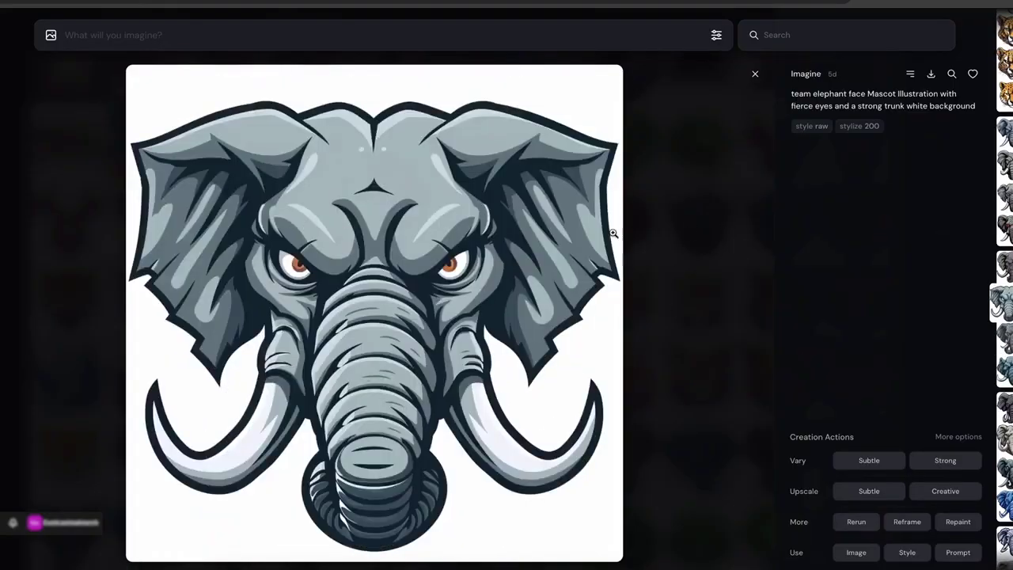
{"action": "left_click", "coordinate": [690, 235]}
Browse the mascot faces and briefly view the jaguar and the snarling wolf-like mascots.
{"action": "scroll", "coordinate": [668, 238], "scroll_direction": "down", "scroll_amount": 3}
{"action": "scroll", "coordinate": [393, 293], "scroll_direction": "down", "scroll_amount": 6}
{"action": "scroll", "coordinate": [393, 293], "scroll_direction": "up", "scroll_amount": 3}
{"action": "scroll", "coordinate": [391, 295], "scroll_direction": "up", "scroll_amount": 8}
{"action": "scroll", "coordinate": [391, 294], "scroll_direction": "down", "scroll_amount": 4}
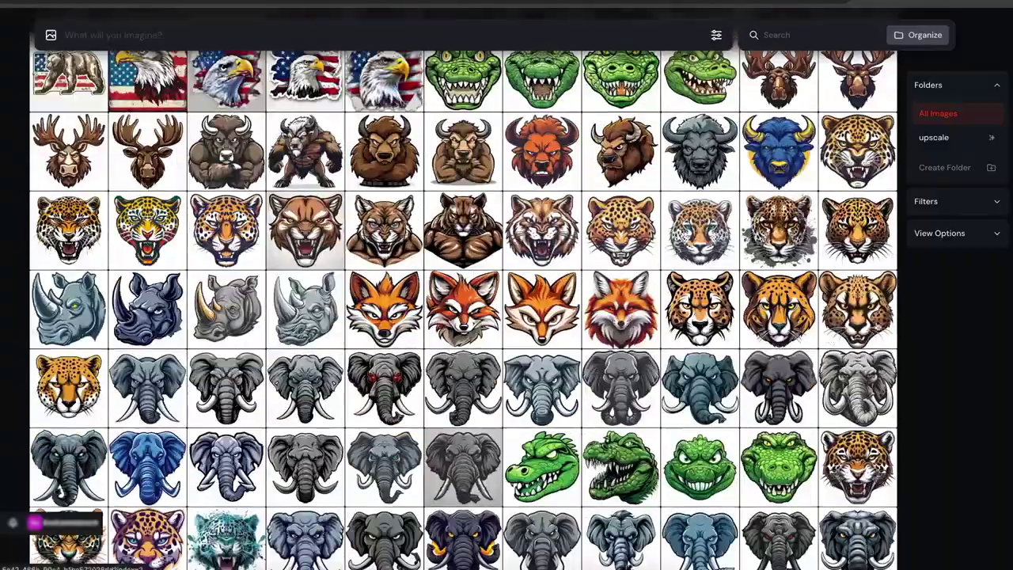
{"action": "left_click", "coordinate": [864, 231]}
{"action": "left_click", "coordinate": [599, 253]}
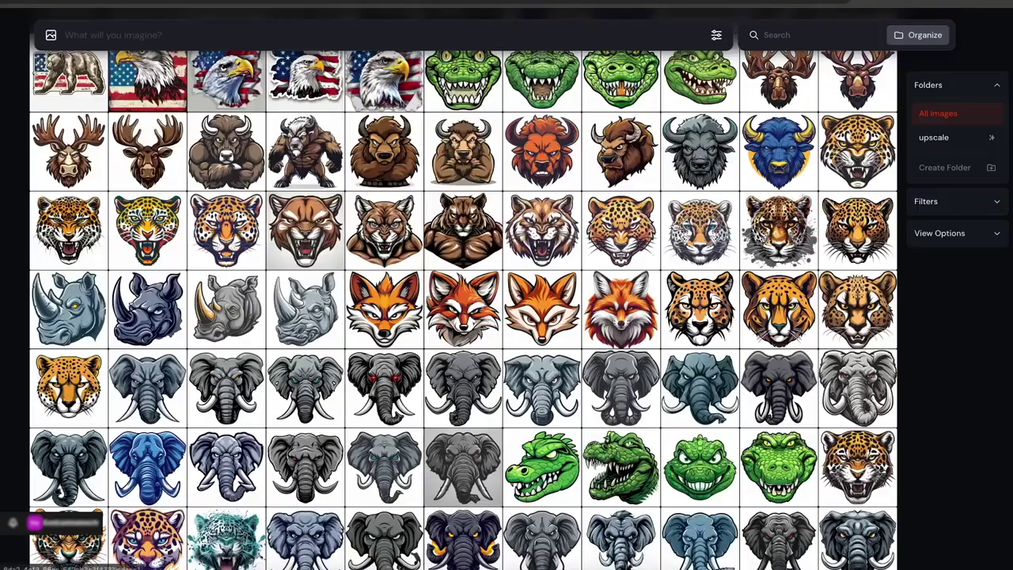
{"action": "left_click", "coordinate": [546, 231]}
{"action": "left_click", "coordinate": [709, 260]}
Open the green alligator face mascot, read its prompt, and close it.
{"action": "scroll", "coordinate": [337, 420], "scroll_direction": "down", "scroll_amount": 5}
{"action": "scroll", "coordinate": [336, 419], "scroll_direction": "up", "scroll_amount": 3}
{"action": "left_click", "coordinate": [546, 332]}
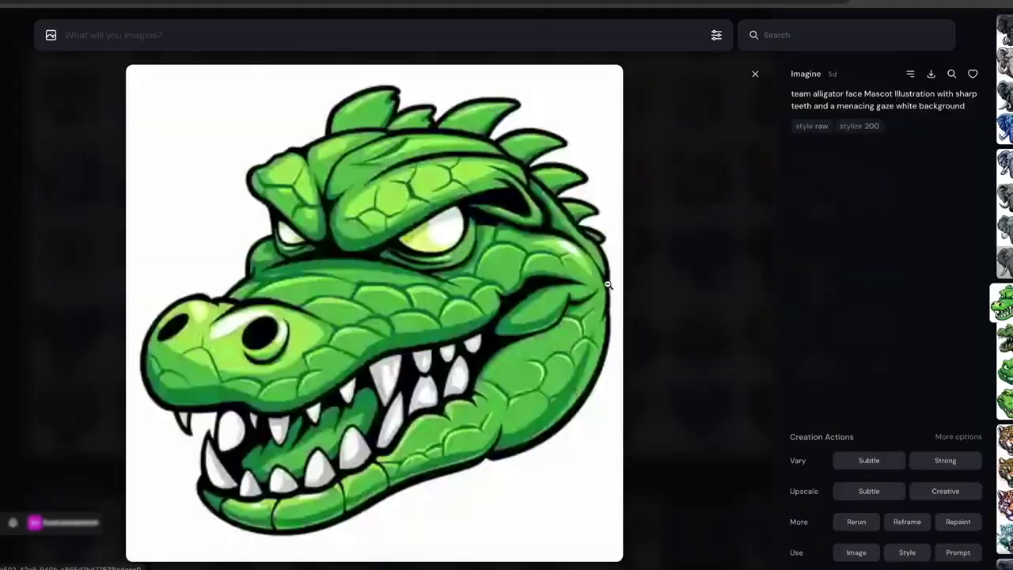
{"action": "left_click", "coordinate": [692, 299]}
Browse the archive around the 18 Jul 2024 elephant mascots, the dragon illustrations and the American flag silhouettes.
{"action": "scroll", "coordinate": [379, 301], "scroll_direction": "down", "scroll_amount": 5}
{"action": "scroll", "coordinate": [380, 302], "scroll_direction": "up", "scroll_amount": 2}
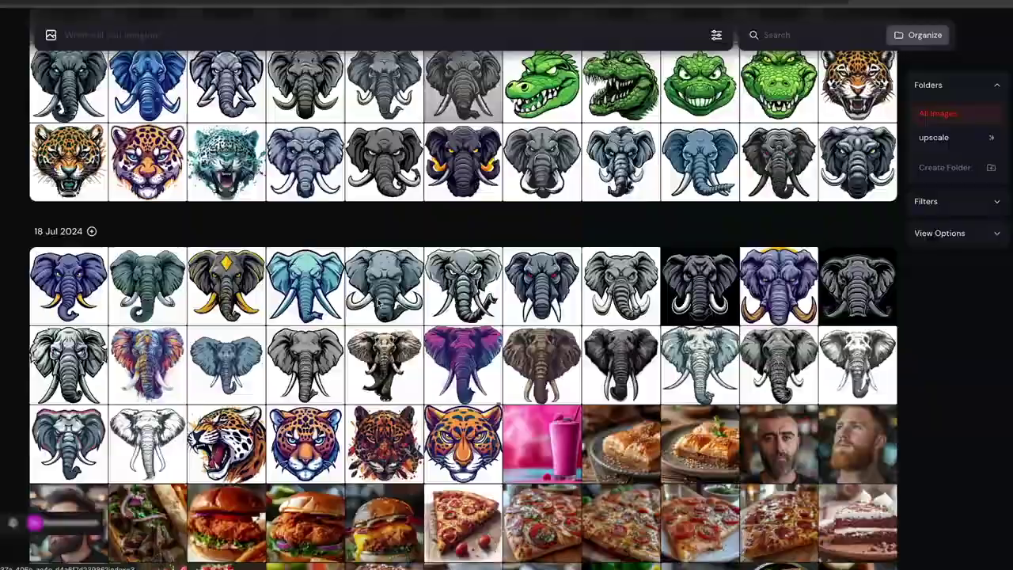
{"action": "scroll", "coordinate": [379, 303], "scroll_direction": "up", "scroll_amount": 5}
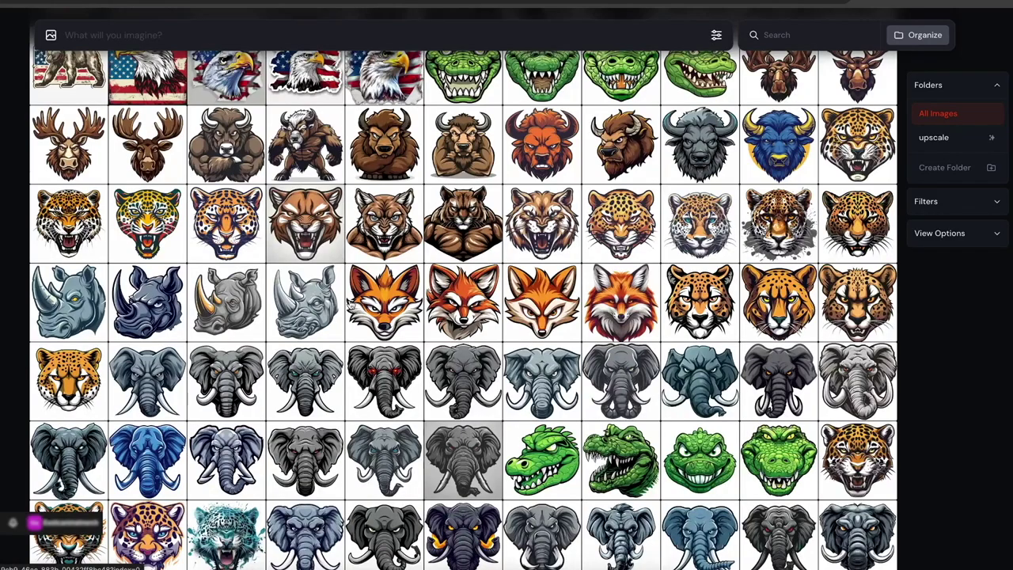
{"action": "scroll", "coordinate": [349, 314], "scroll_direction": "down", "scroll_amount": 15}
{"action": "scroll", "coordinate": [349, 314], "scroll_direction": "up", "scroll_amount": 20}
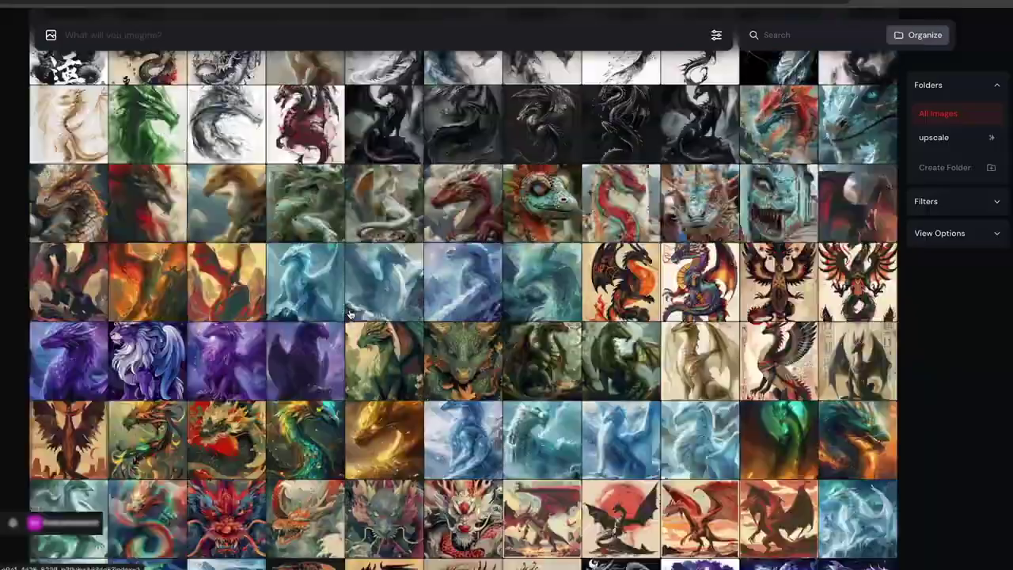
{"action": "scroll", "coordinate": [349, 314], "scroll_direction": "down", "scroll_amount": 10}
{"action": "scroll", "coordinate": [349, 314], "scroll_direction": "down", "scroll_amount": 3}
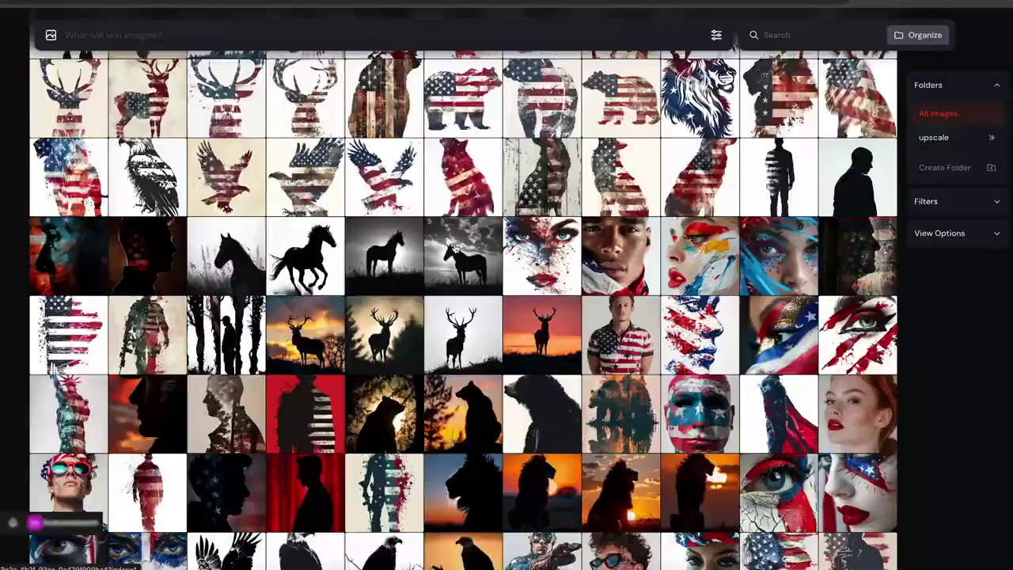
Browse the dog breed portraits from the oldest ones back up to the most recent.
{"action": "scroll", "coordinate": [400, 237], "scroll_direction": "up", "scroll_amount": 8}
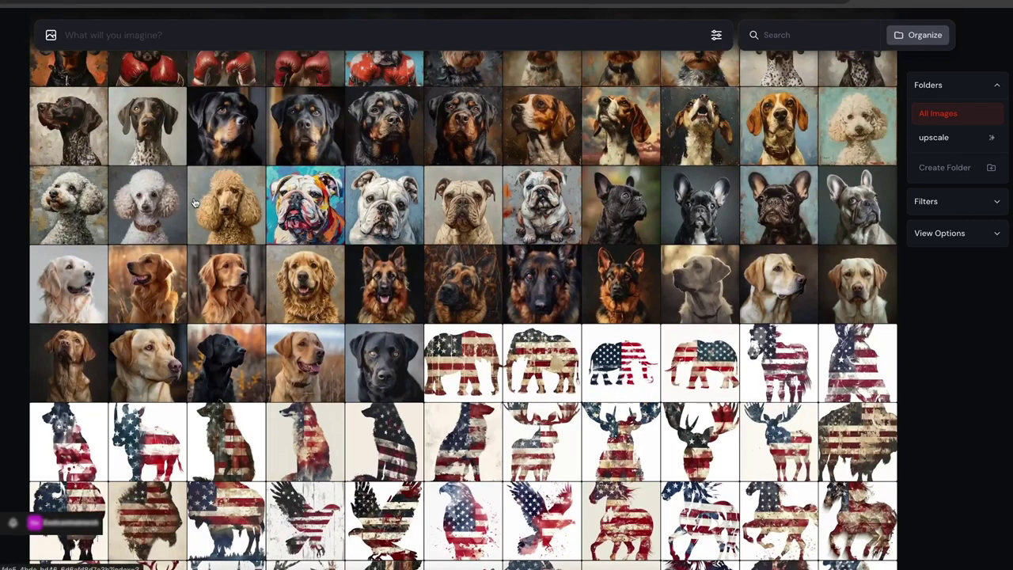
{"action": "scroll", "coordinate": [195, 204], "scroll_direction": "up", "scroll_amount": 10}
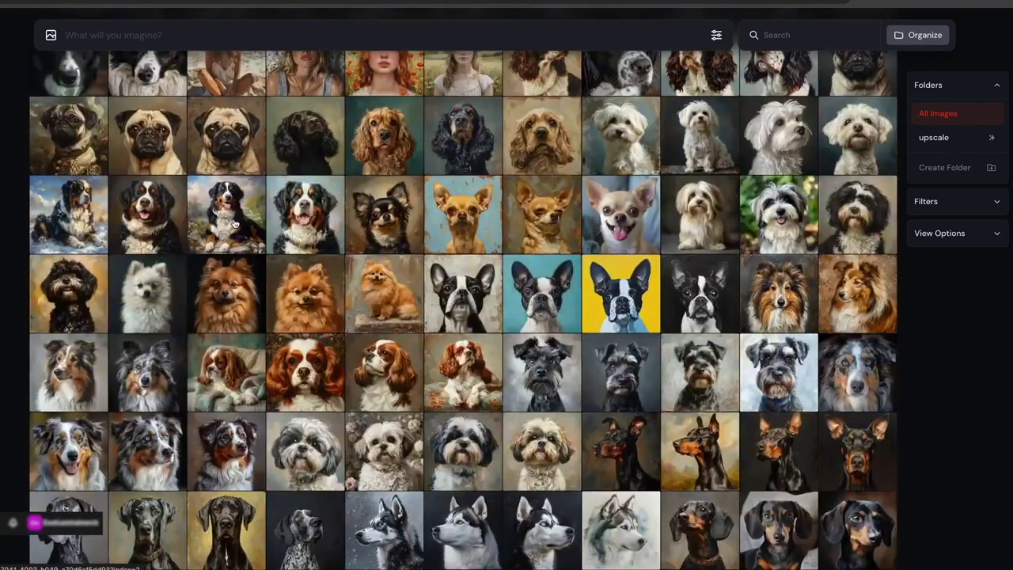
{"action": "scroll", "coordinate": [233, 224], "scroll_direction": "up", "scroll_amount": 10}
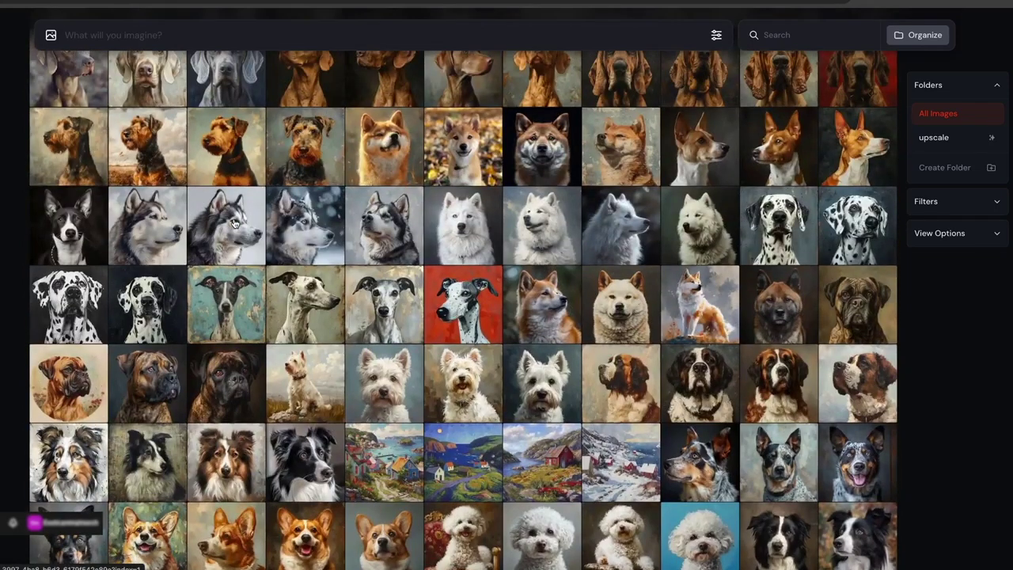
{"action": "scroll", "coordinate": [234, 224], "scroll_direction": "up", "scroll_amount": 2}
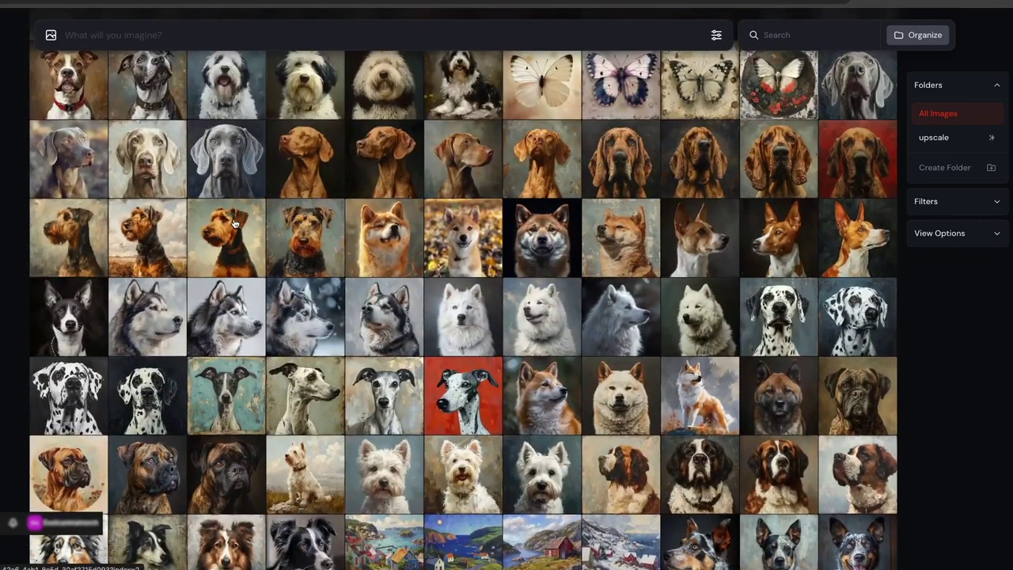
{"action": "scroll", "coordinate": [234, 223], "scroll_direction": "up", "scroll_amount": 8}
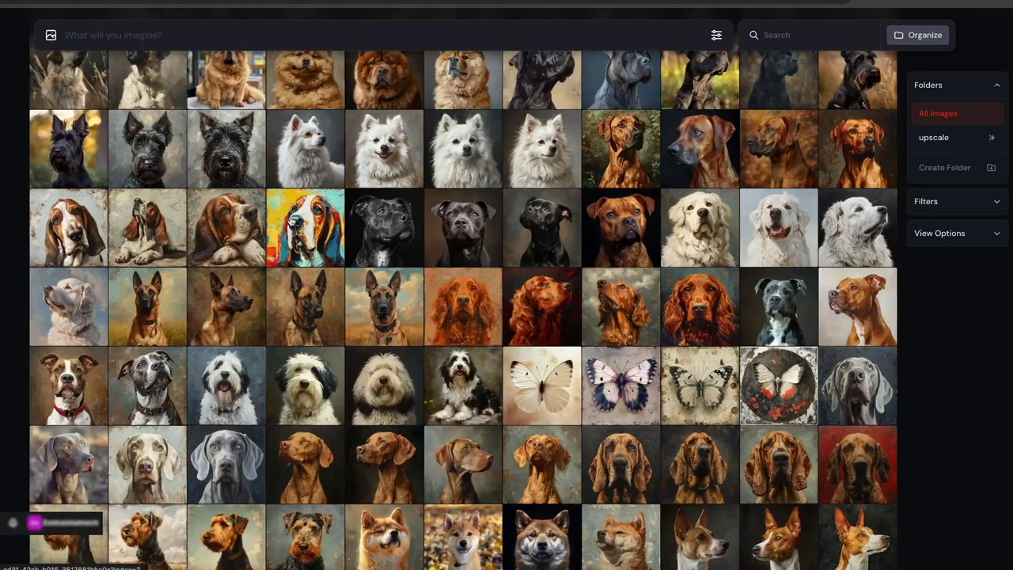
{"action": "scroll", "coordinate": [360, 250], "scroll_direction": "up", "scroll_amount": 15}
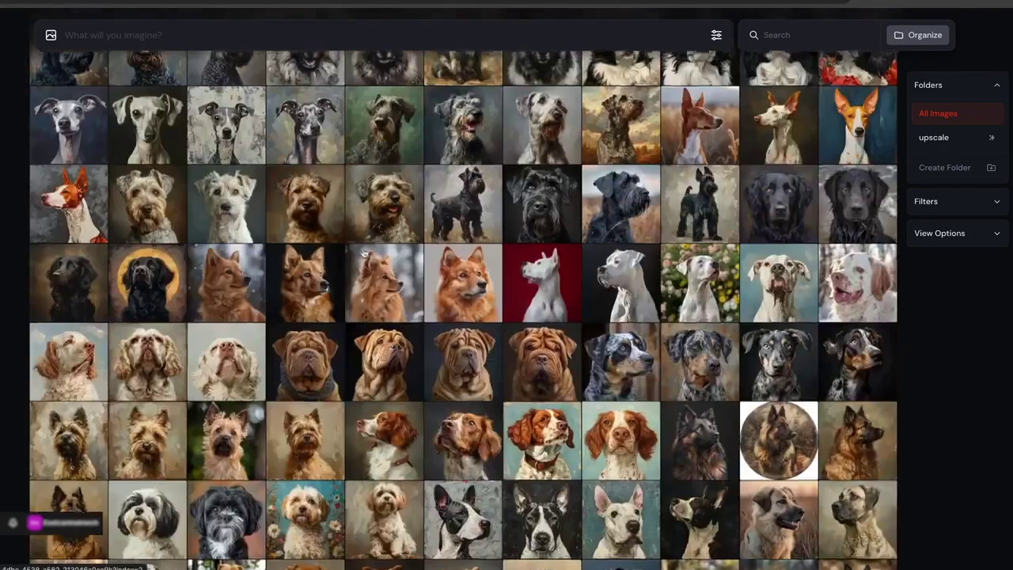
{"action": "scroll", "coordinate": [359, 250], "scroll_direction": "up", "scroll_amount": 10}
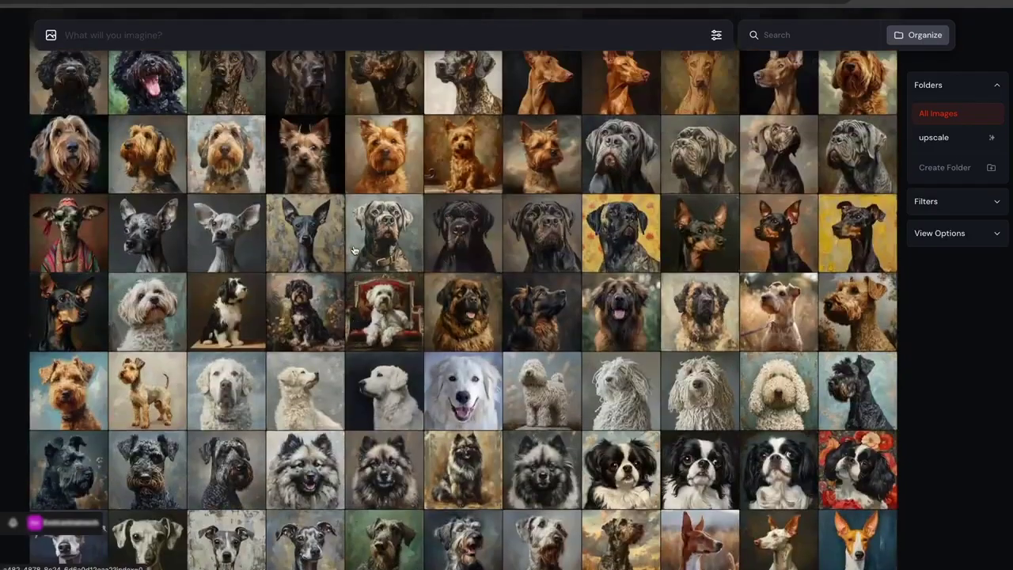
{"action": "scroll", "coordinate": [289, 238], "scroll_direction": "up", "scroll_amount": 15}
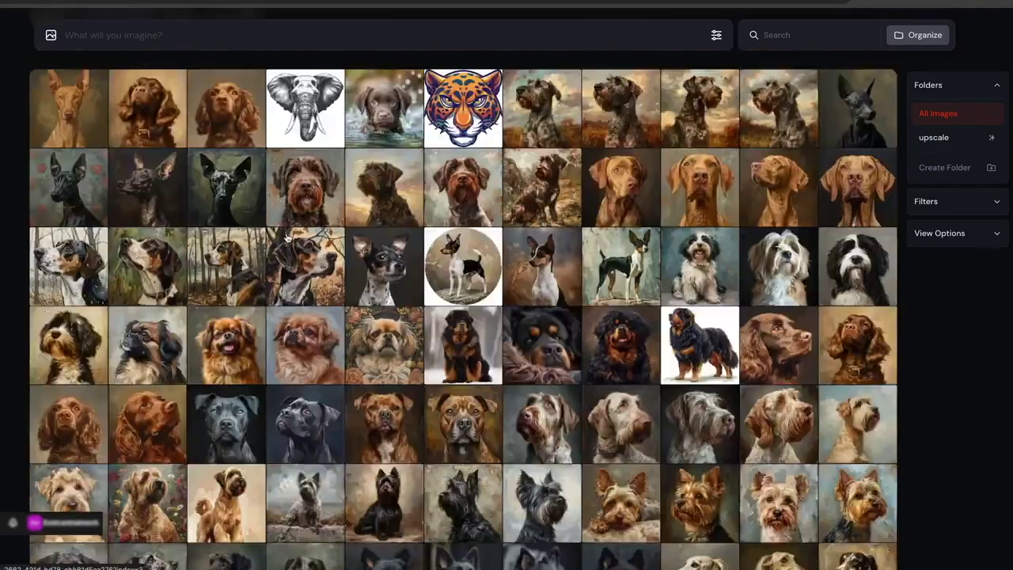
Look over more of the archive, including the caveman stickers, camels, panda characters and biblical watercolors.
{"action": "scroll", "coordinate": [274, 197], "scroll_direction": "down", "scroll_amount": 15}
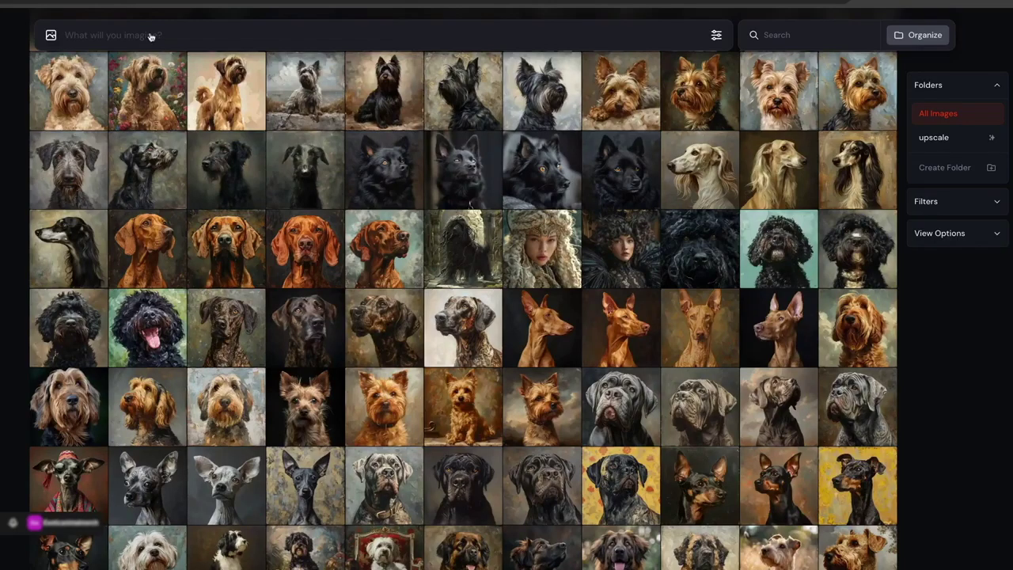
{"action": "scroll", "coordinate": [518, 349], "scroll_direction": "up", "scroll_amount": 15}
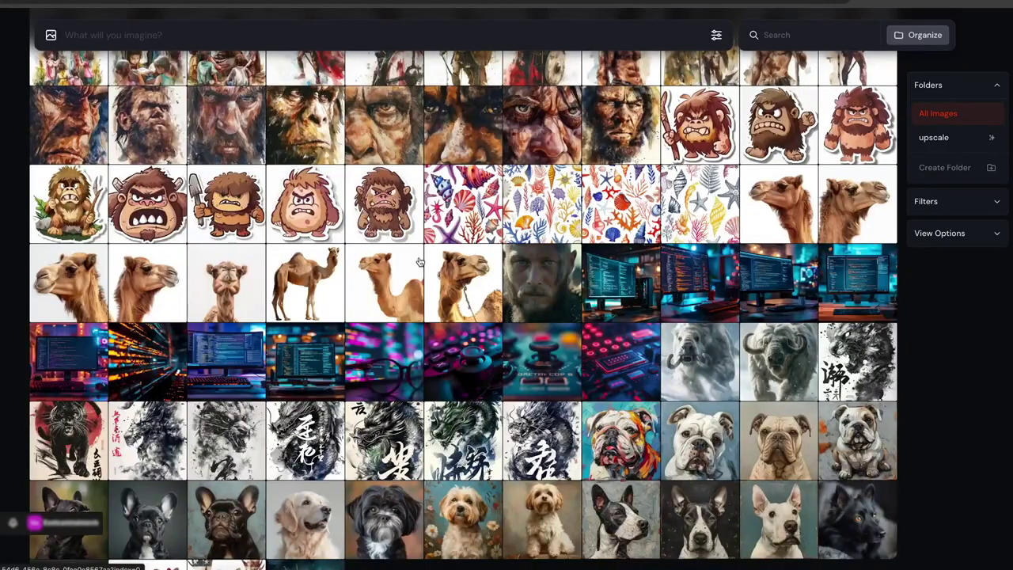
{"action": "scroll", "coordinate": [367, 262], "scroll_direction": "up", "scroll_amount": 10}
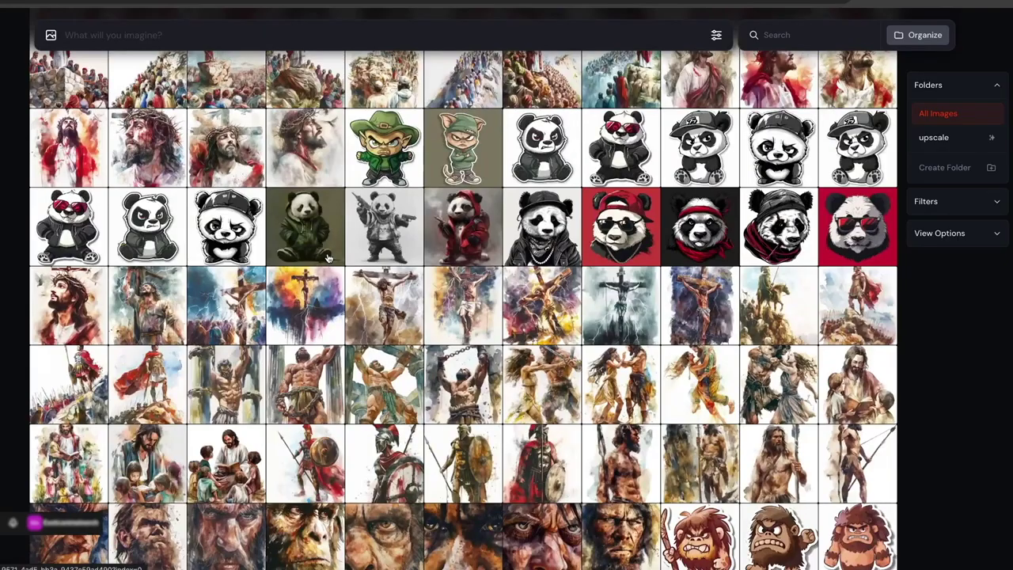
{"action": "scroll", "coordinate": [327, 258], "scroll_direction": "up", "scroll_amount": 5}
Enter the text "fg" in the image prompt field.
{"action": "left_click", "coordinate": [271, 35]}
{"action": "type", "text": "fgdgdg"}
{"action": "key", "text": "BackSpace"}
{"action": "key", "text": "BackSpace"}
{"action": "key", "text": "BackSpace"}
{"action": "key", "text": "BackSpace"}
Open an image from the archive, step back through the neighboring images, and close the viewer.
{"action": "left_click", "coordinate": [715, 450]}
{"action": "key", "text": "Left"}
{"action": "key", "text": "Left"}
{"action": "key", "text": "Left"}
{"action": "key", "text": "Escape"}
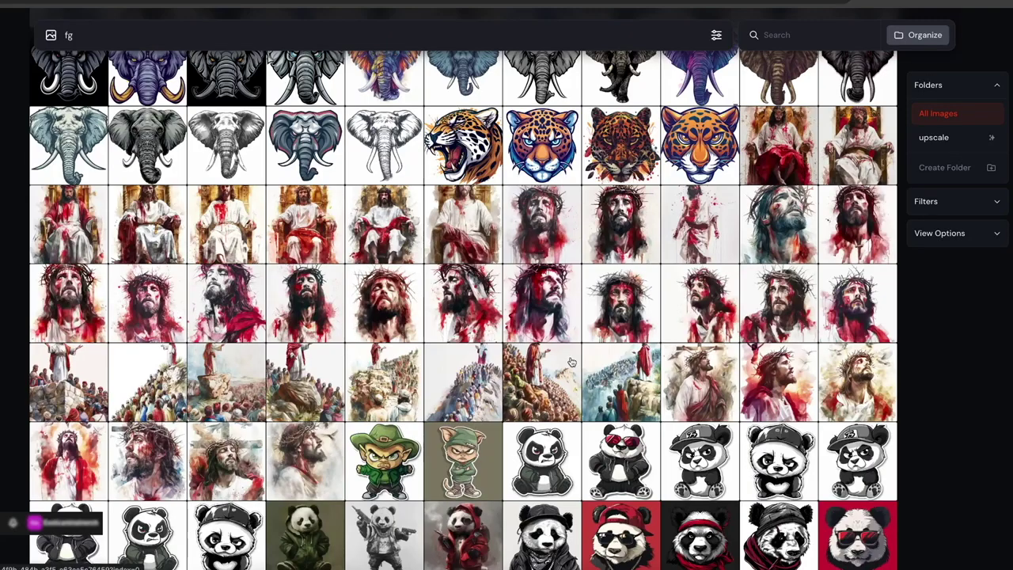
Browse the archive across the elephant mascots, food photos, flag silhouettes, fruit photos and the 21 Jul 2024 images.
{"action": "scroll", "coordinate": [570, 361], "scroll_direction": "up", "scroll_amount": 5}
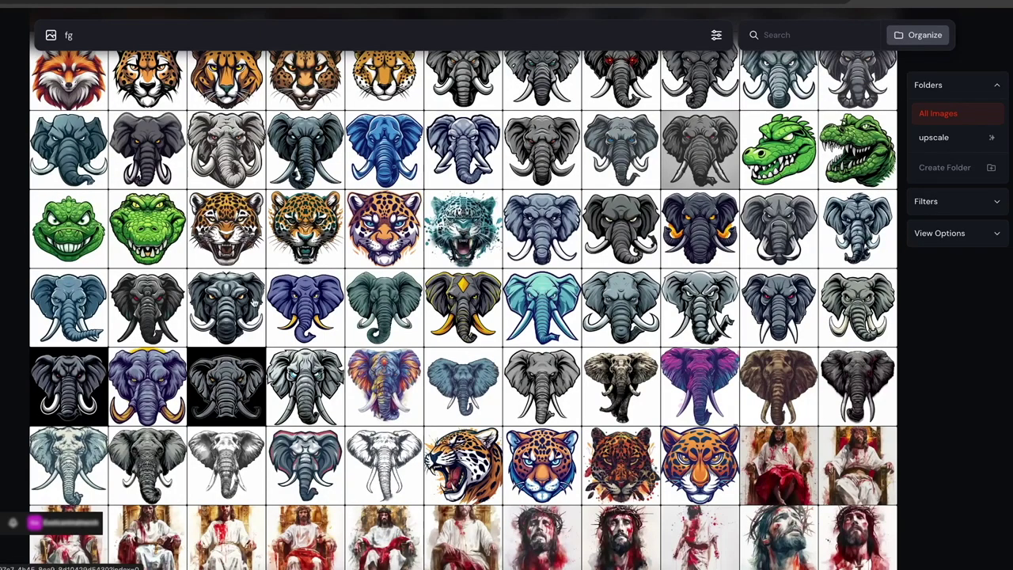
{"action": "scroll", "coordinate": [254, 316], "scroll_direction": "up", "scroll_amount": 6}
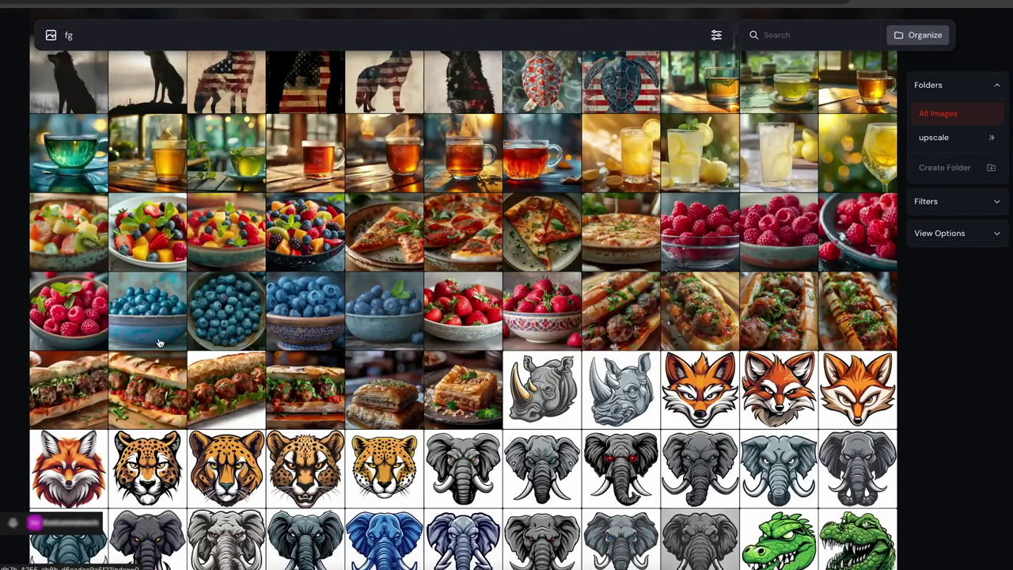
{"action": "scroll", "coordinate": [159, 342], "scroll_direction": "up", "scroll_amount": 15}
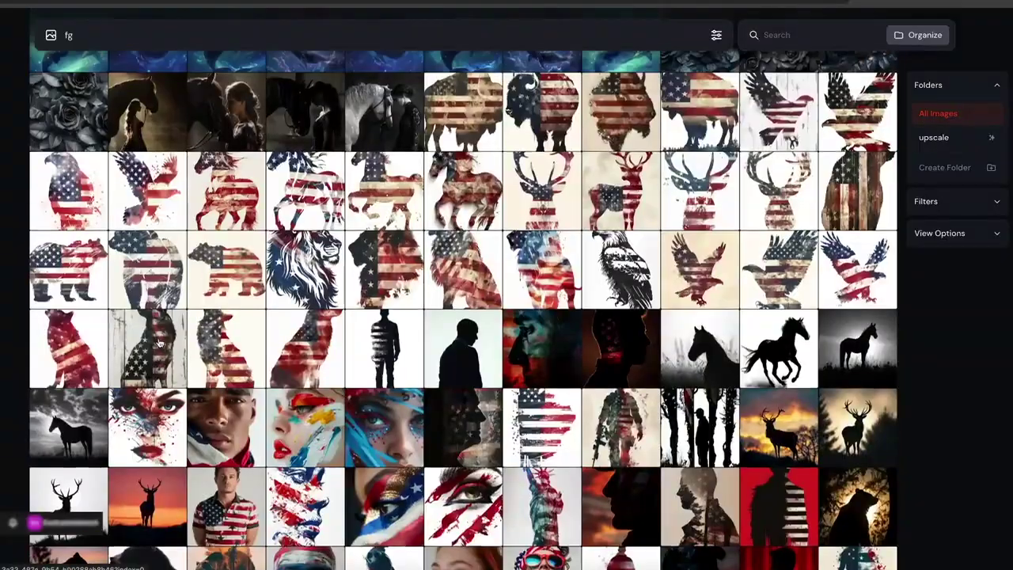
{"action": "scroll", "coordinate": [164, 341], "scroll_direction": "up", "scroll_amount": 5}
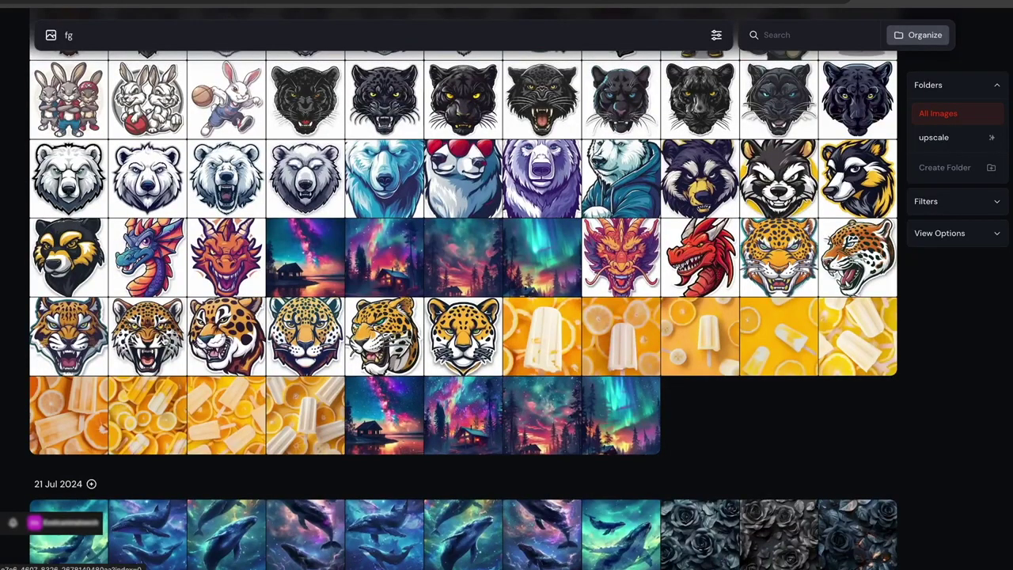
{"action": "scroll", "coordinate": [556, 456], "scroll_direction": "up", "scroll_amount": 6}
{"action": "scroll", "coordinate": [280, 335], "scroll_direction": "up", "scroll_amount": 5}
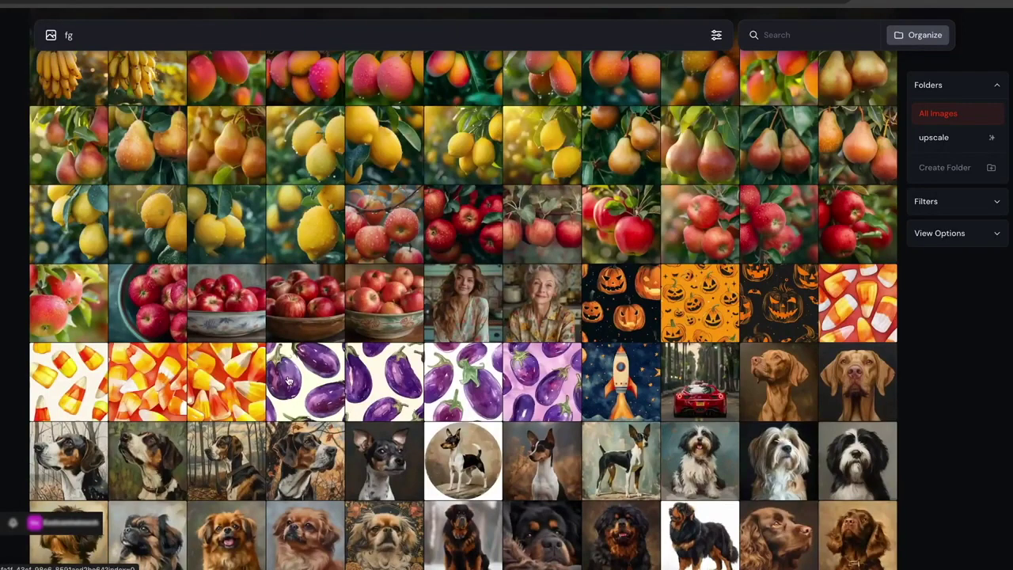
{"action": "scroll", "coordinate": [287, 381], "scroll_direction": "down", "scroll_amount": 15}
{"action": "scroll", "coordinate": [332, 359], "scroll_direction": "down", "scroll_amount": 3}
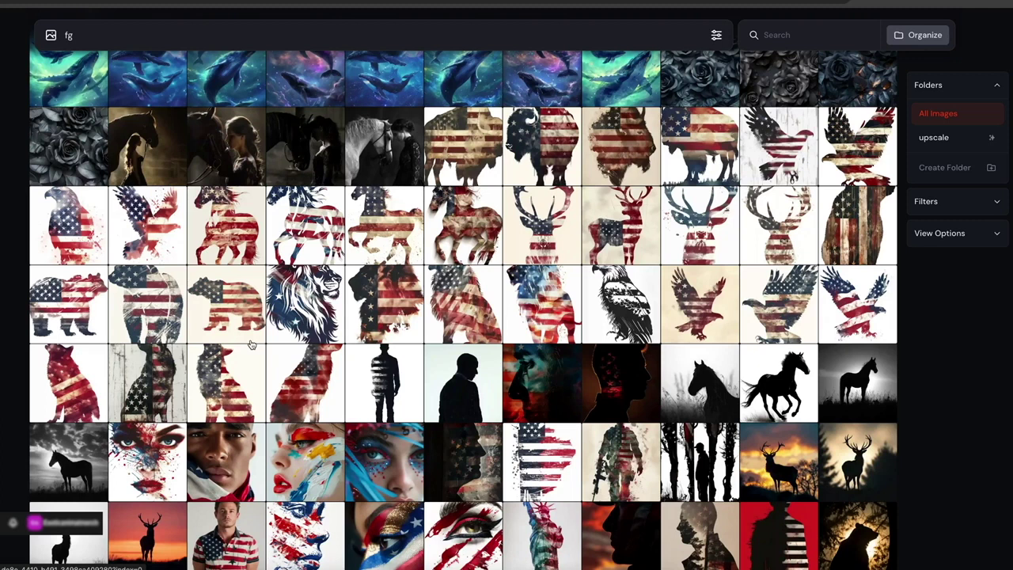
Look back over the 21 Jul 2024 images, from the whales and flag silhouettes through the food photos to the elephant mascots, caveman stickers and biblical watercolors.
{"action": "scroll", "coordinate": [252, 344], "scroll_direction": "down", "scroll_amount": 8}
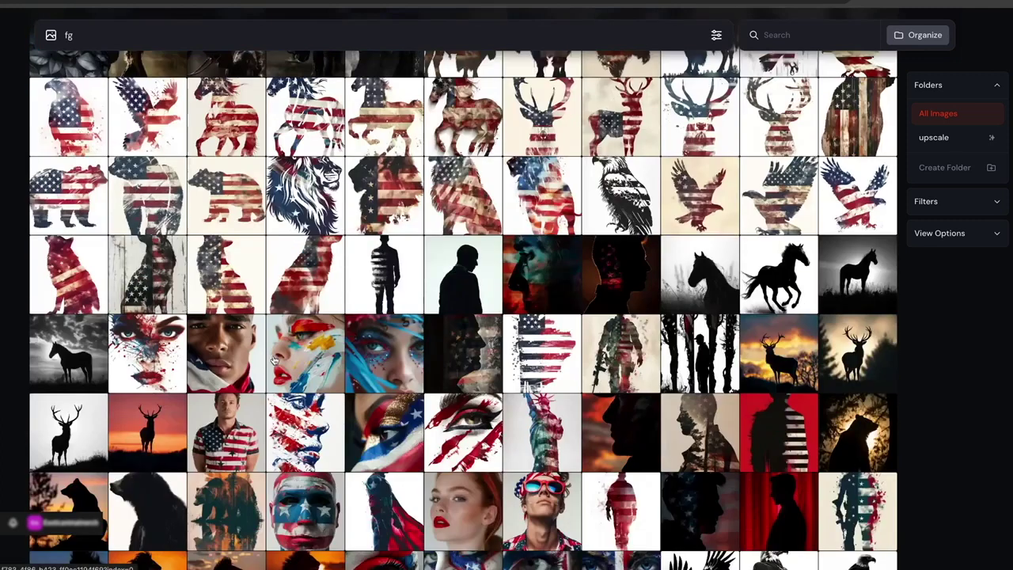
{"action": "scroll", "coordinate": [582, 357], "scroll_direction": "down", "scroll_amount": 1}
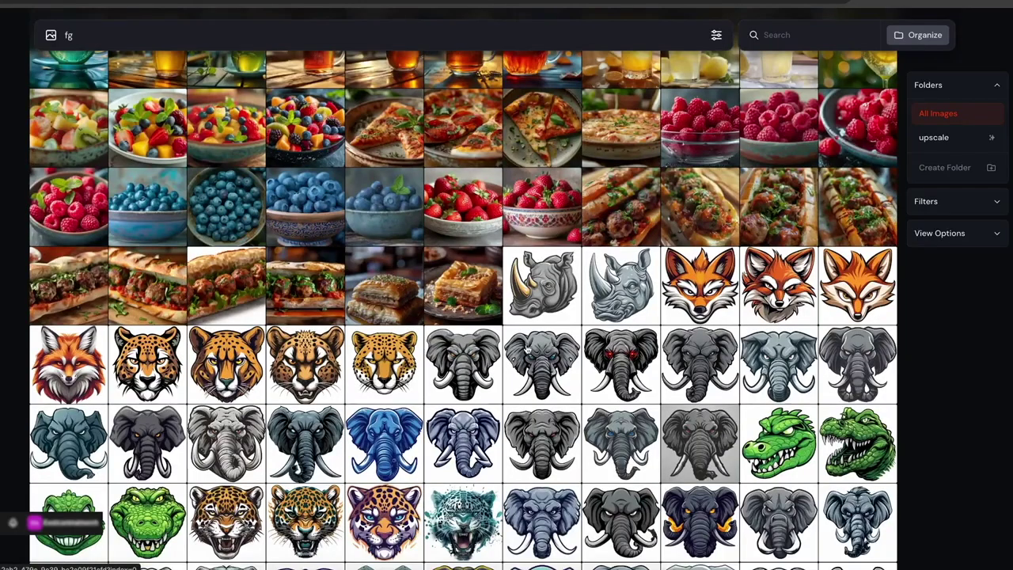
{"action": "scroll", "coordinate": [526, 354], "scroll_direction": "up", "scroll_amount": 10}
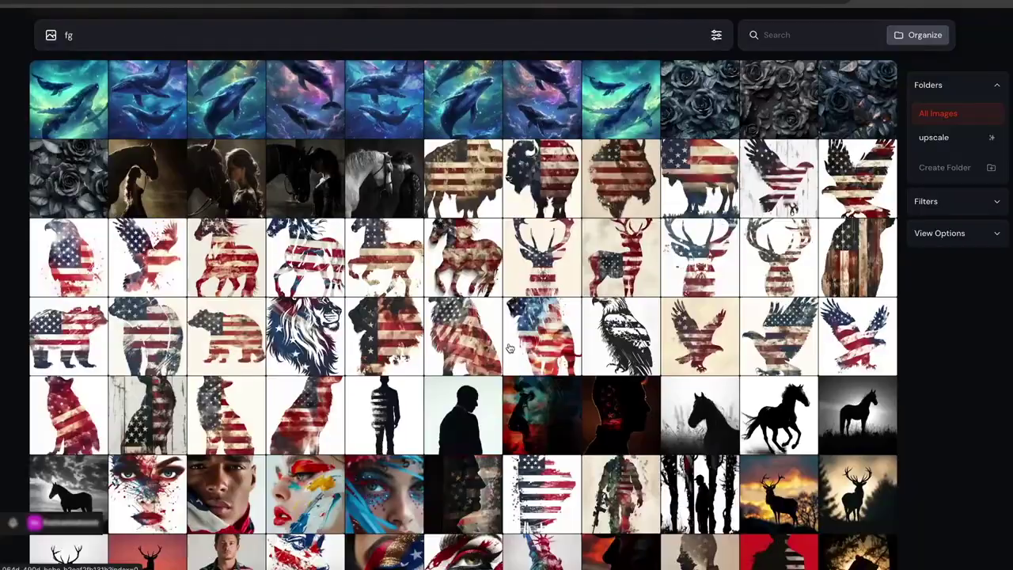
{"action": "scroll", "coordinate": [510, 348], "scroll_direction": "up", "scroll_amount": 1}
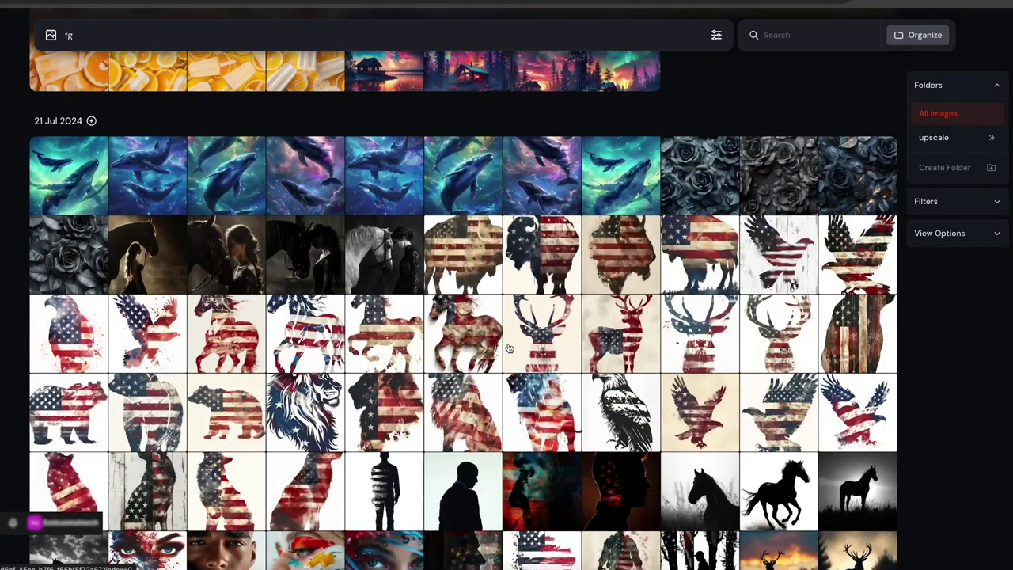
{"action": "scroll", "coordinate": [509, 348], "scroll_direction": "up", "scroll_amount": 1}
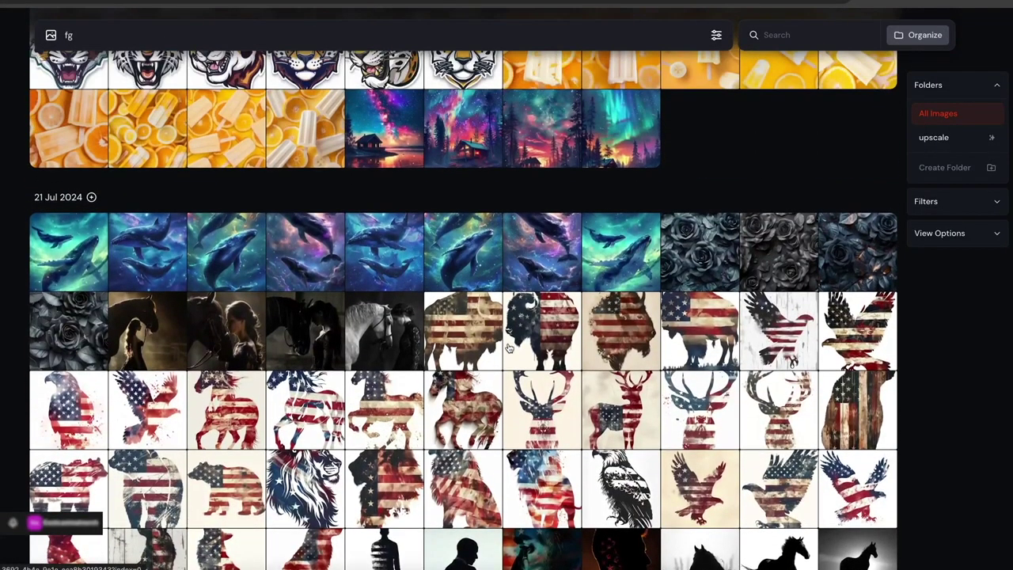
{"action": "scroll", "coordinate": [503, 358], "scroll_direction": "down", "scroll_amount": 6}
{"action": "scroll", "coordinate": [503, 358], "scroll_direction": "down", "scroll_amount": 8}
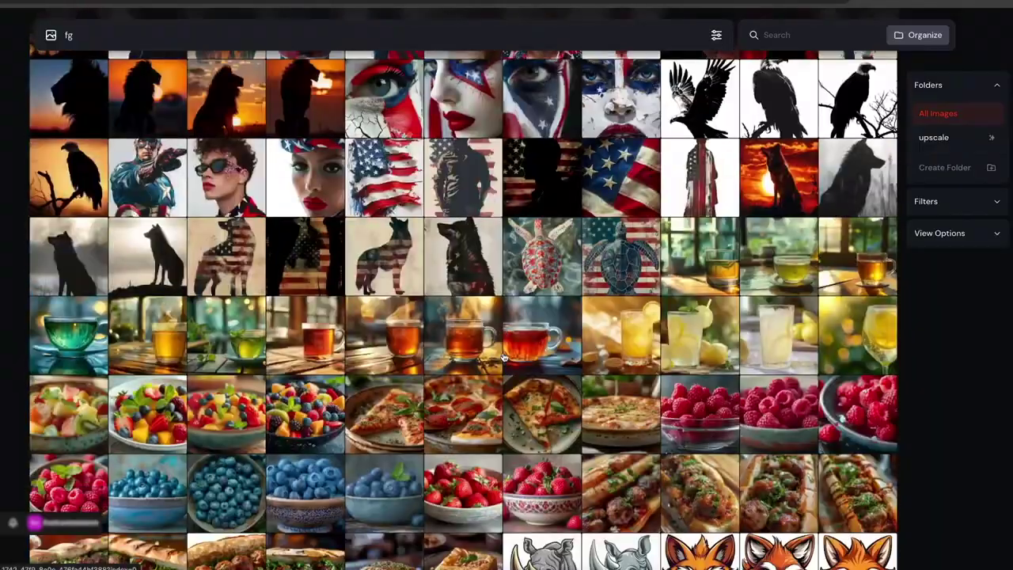
{"action": "scroll", "coordinate": [504, 357], "scroll_direction": "down", "scroll_amount": 13}
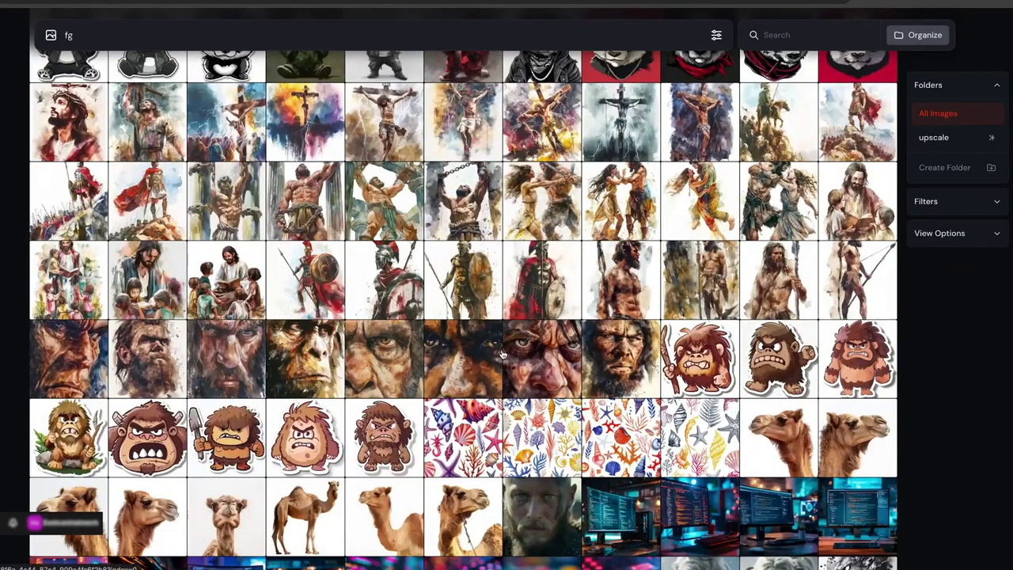
{"action": "scroll", "coordinate": [503, 356], "scroll_direction": "up", "scroll_amount": 9}
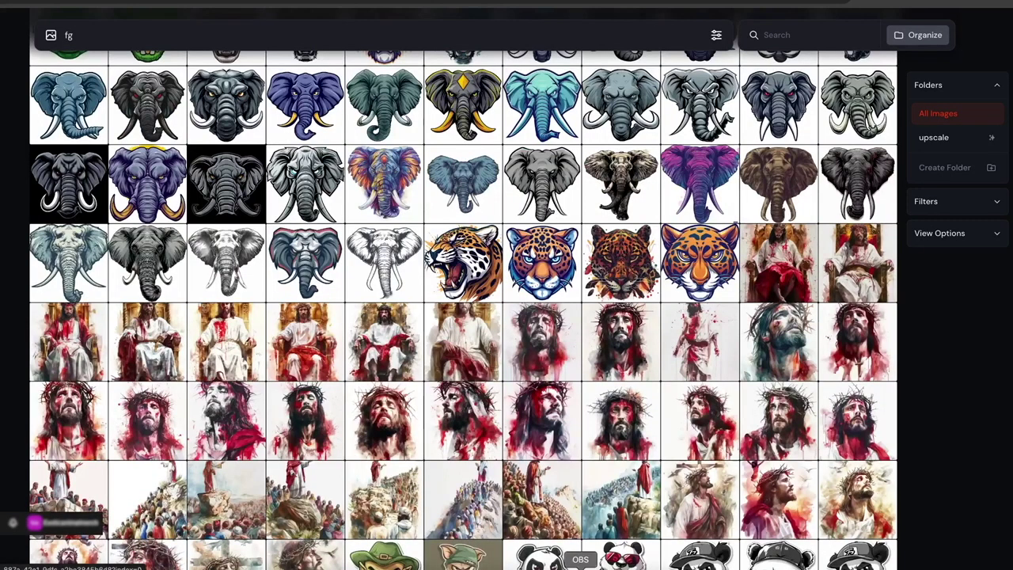
{"action": "left_click", "coordinate": [589, 560]}
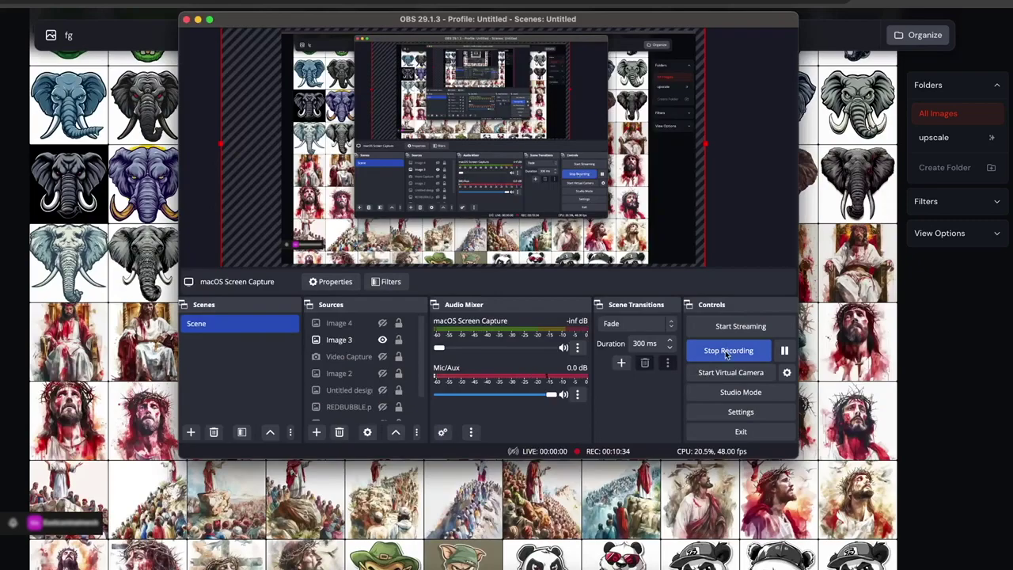